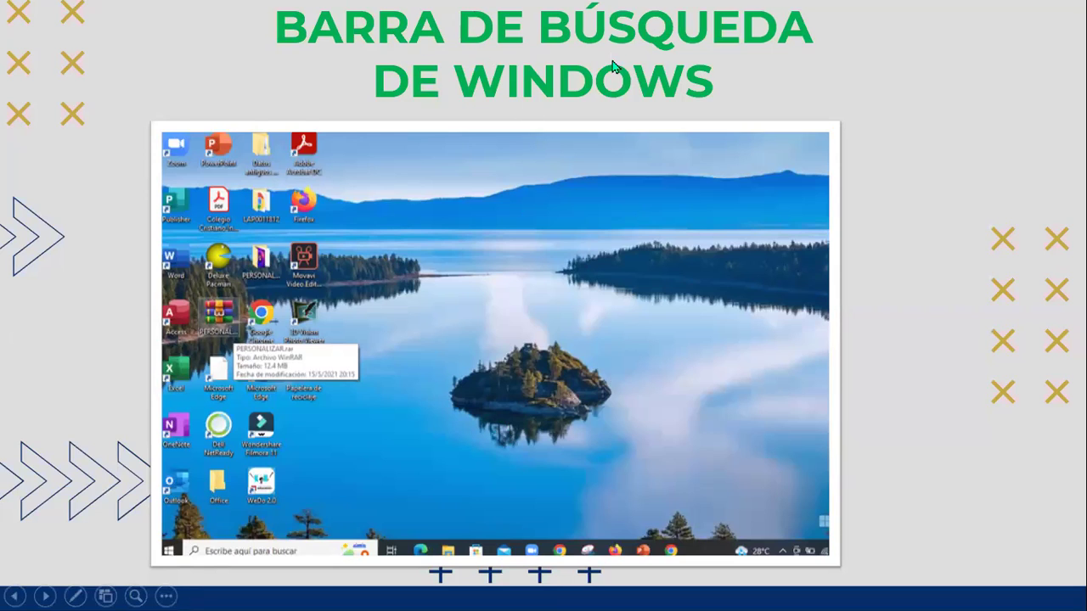
left_click(586, 346)
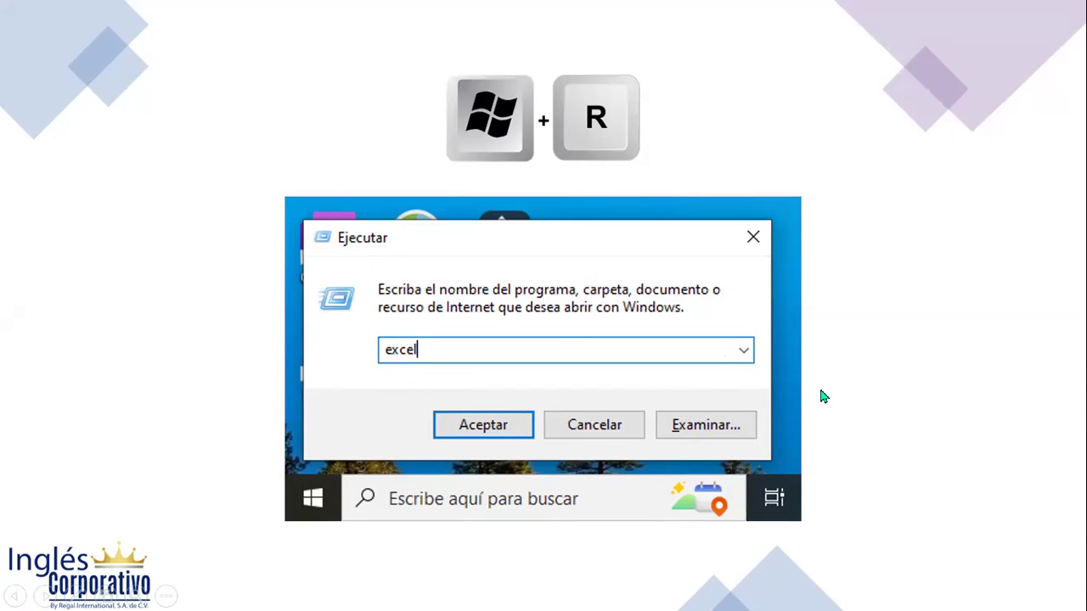
key("Right")
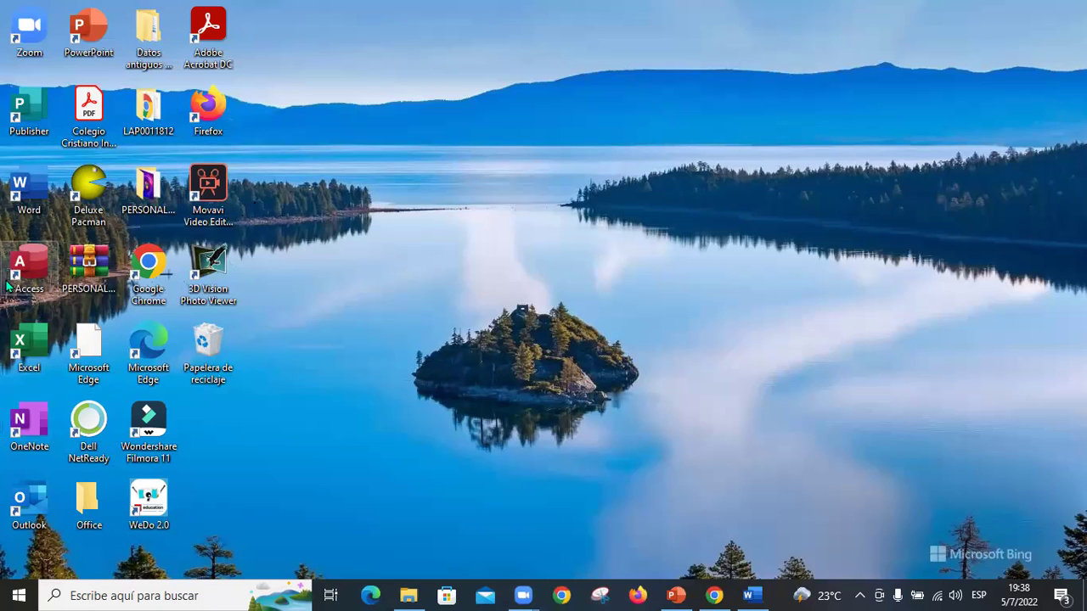
Look at the Excel desktop shortcut's context options and at the app list in the Start menu.
left_click(28, 344)
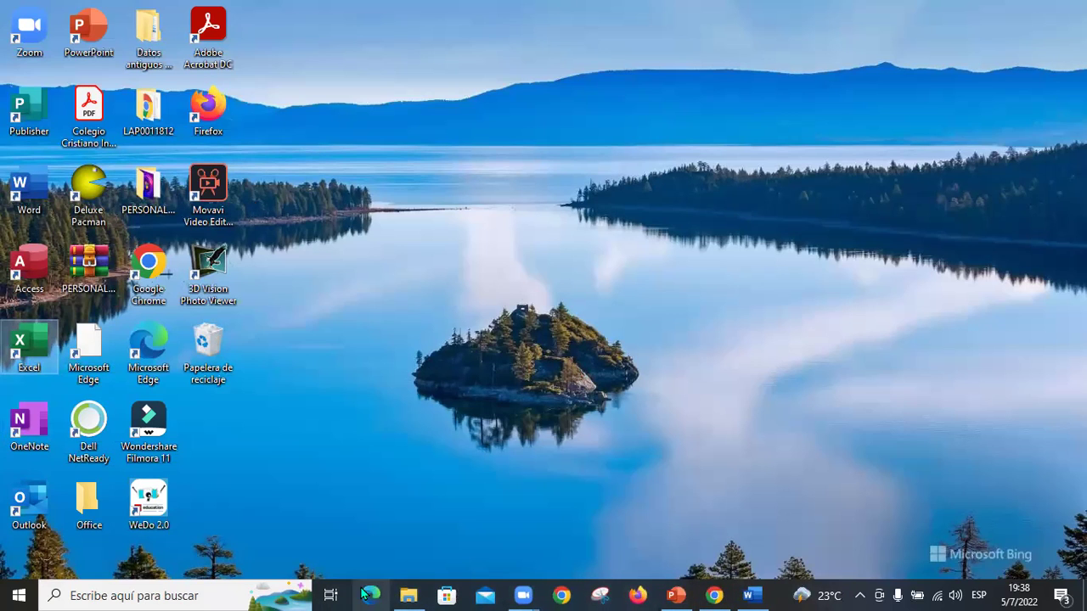
double_click(25, 344)
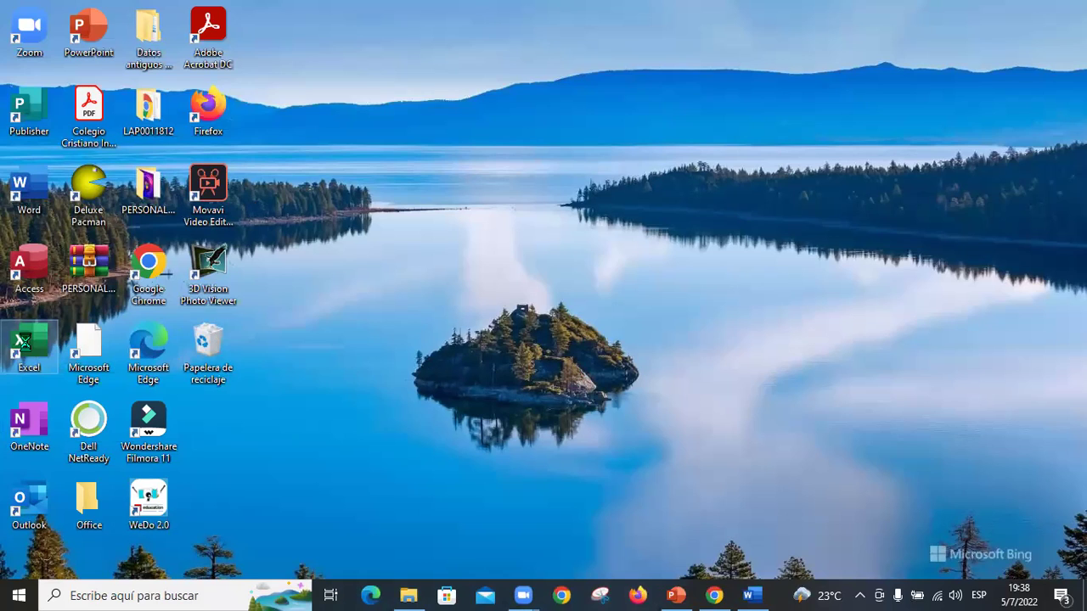
right_click(26, 347)
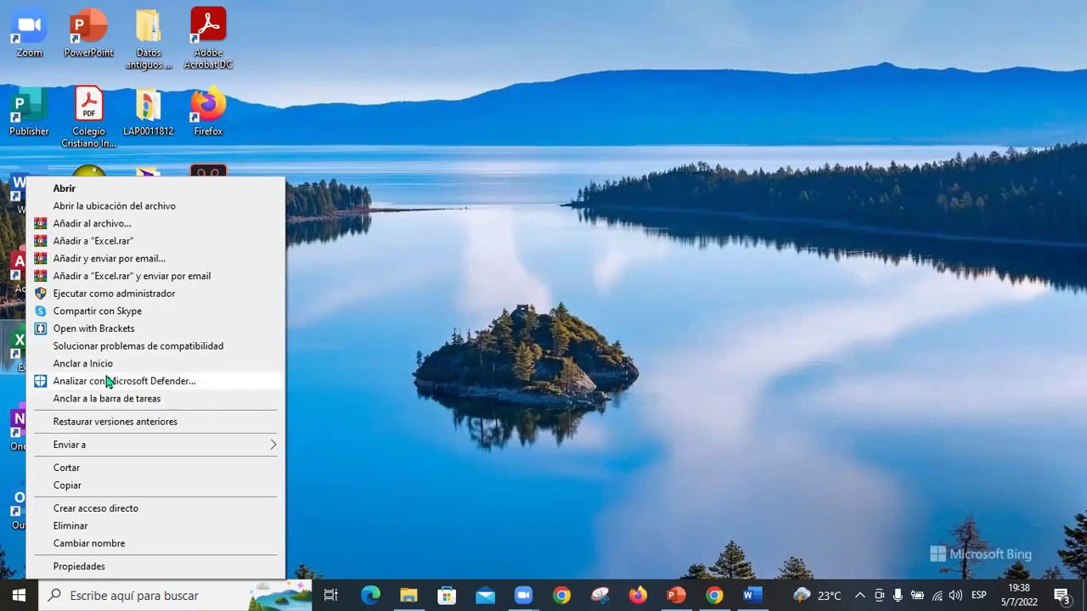
left_click(19, 595)
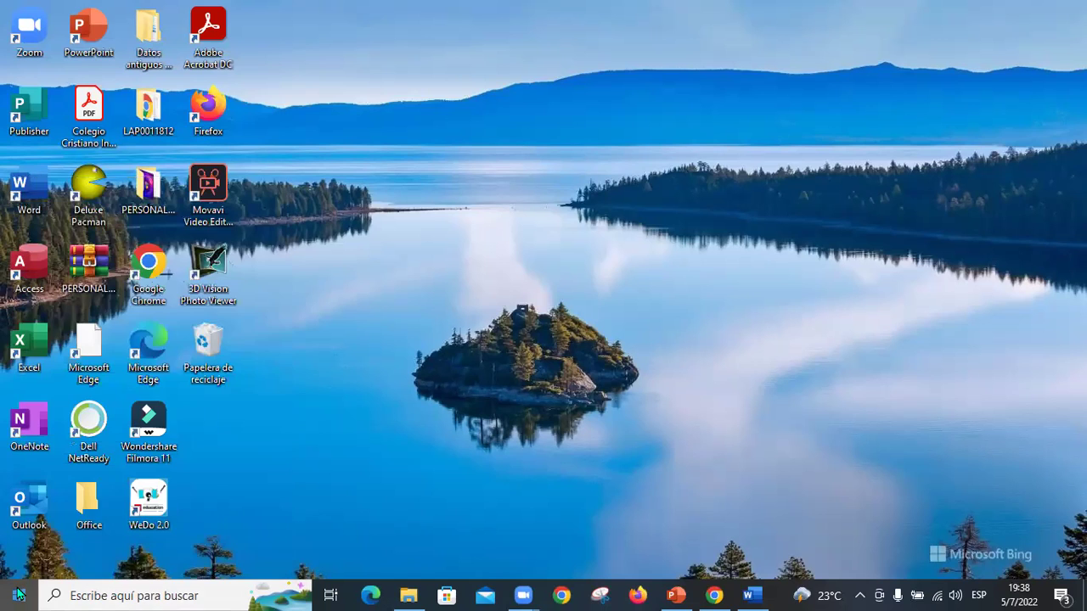
left_click(18, 595)
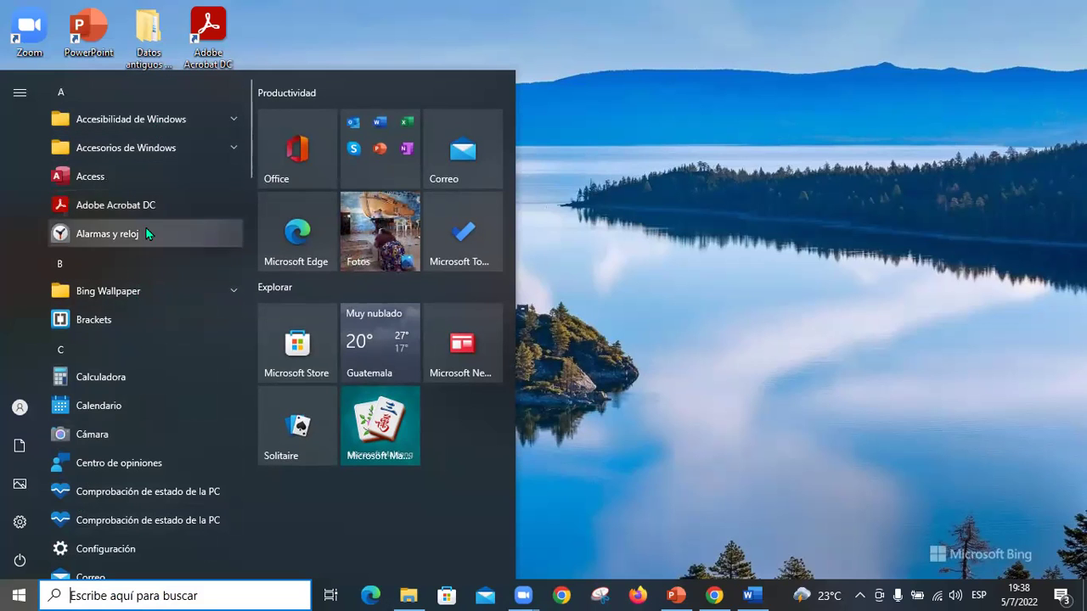
left_click(662, 374)
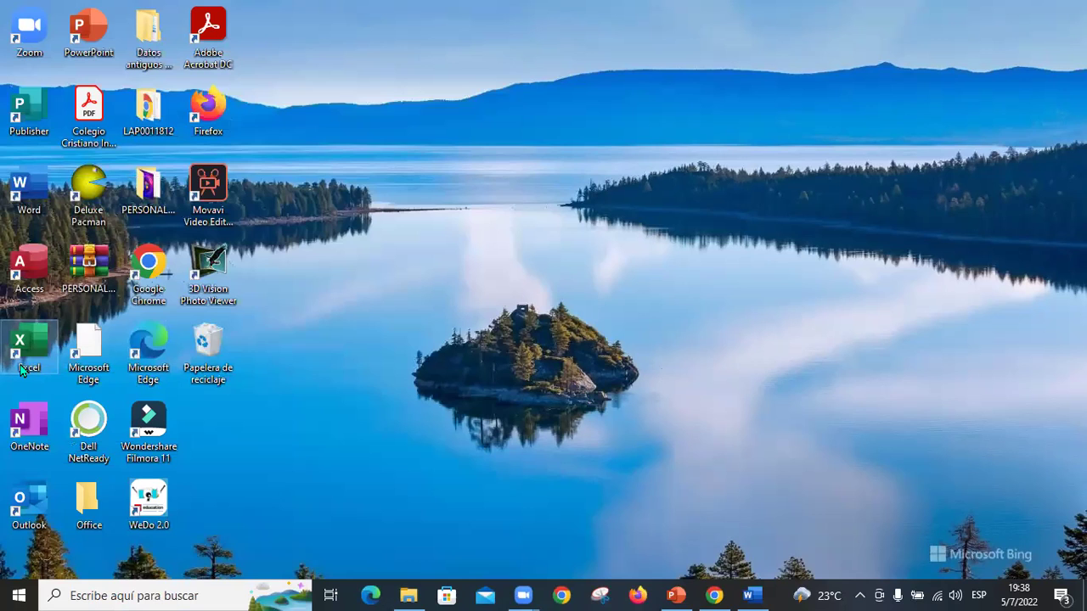
Search Windows for "exce" to find the Excel application, and close the search without launching it.
right_click(23, 372)
left_click(190, 595)
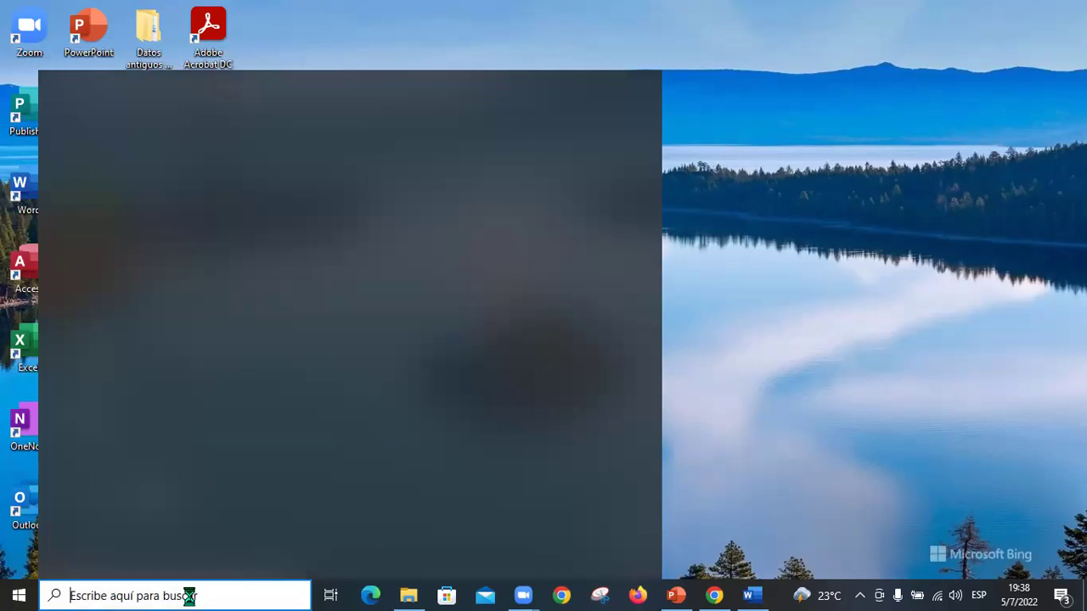
type("exce")
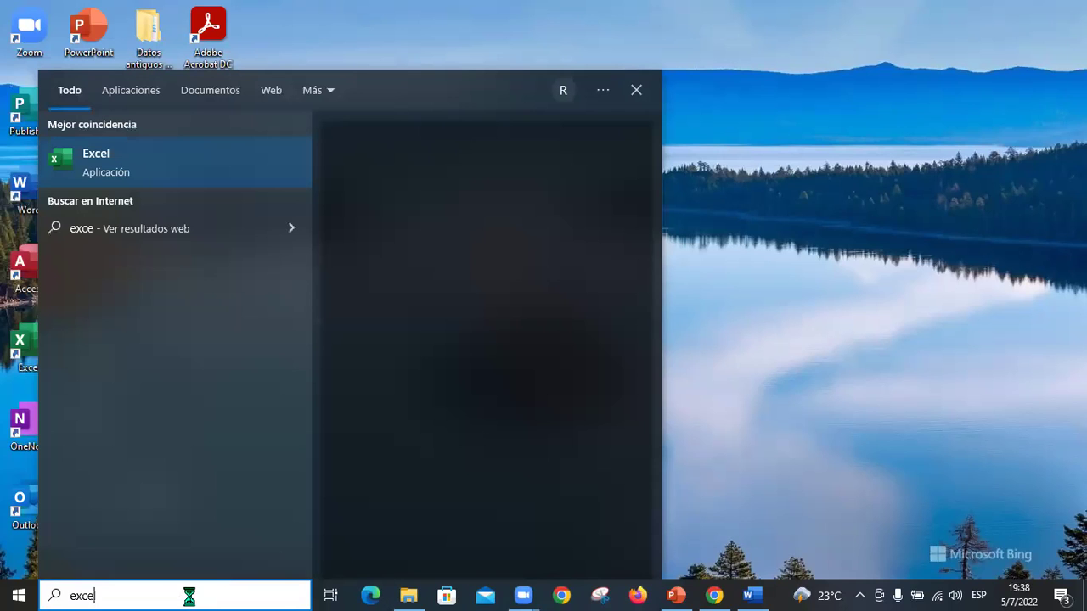
key("Escape")
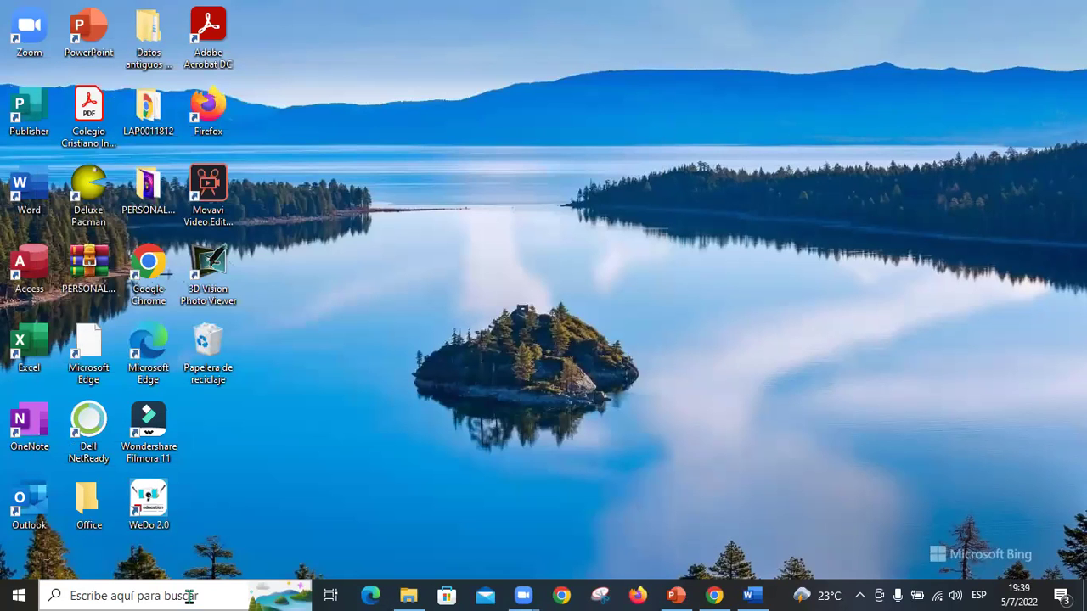
Enter the command "excel" in the Windows Run dialog.
key("super+r")
type("excel")
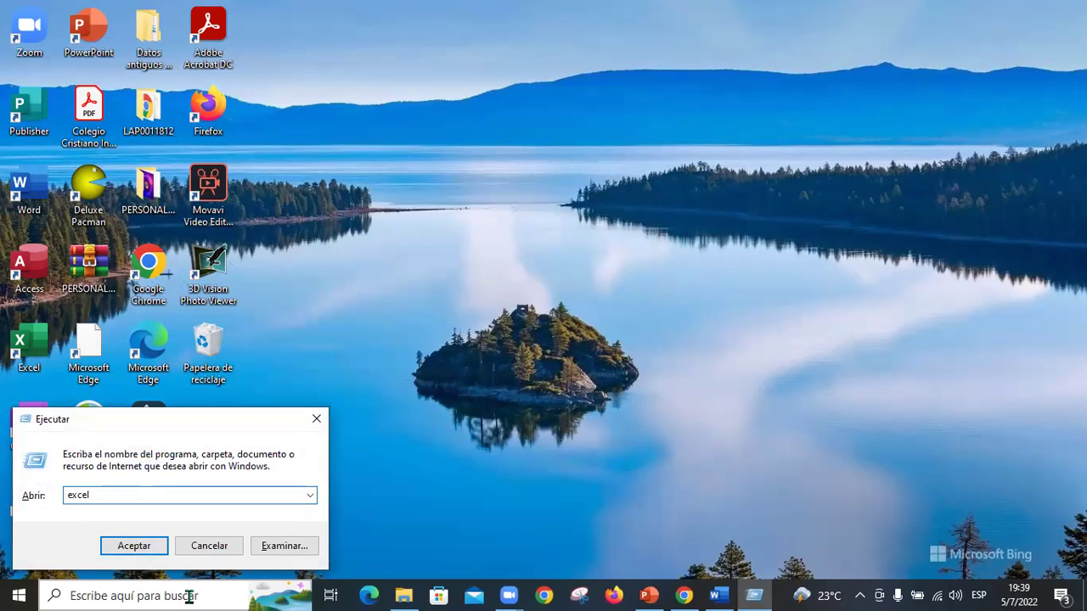
key("Return")
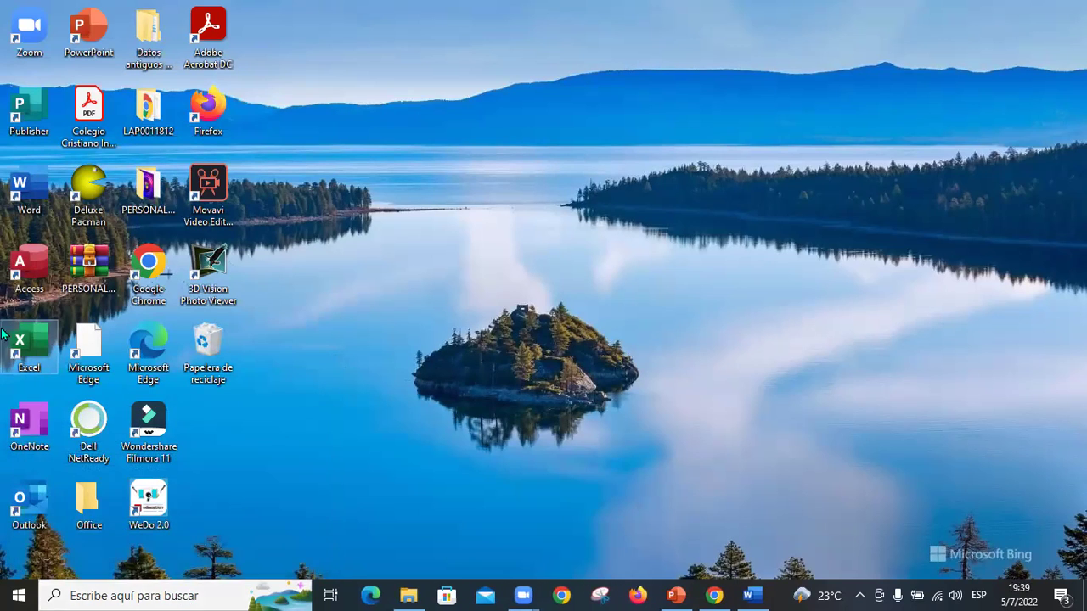
Pin the Excel desktop shortcut to Start and check its tile in the Start menu.
right_click(45, 341)
left_click(96, 363)
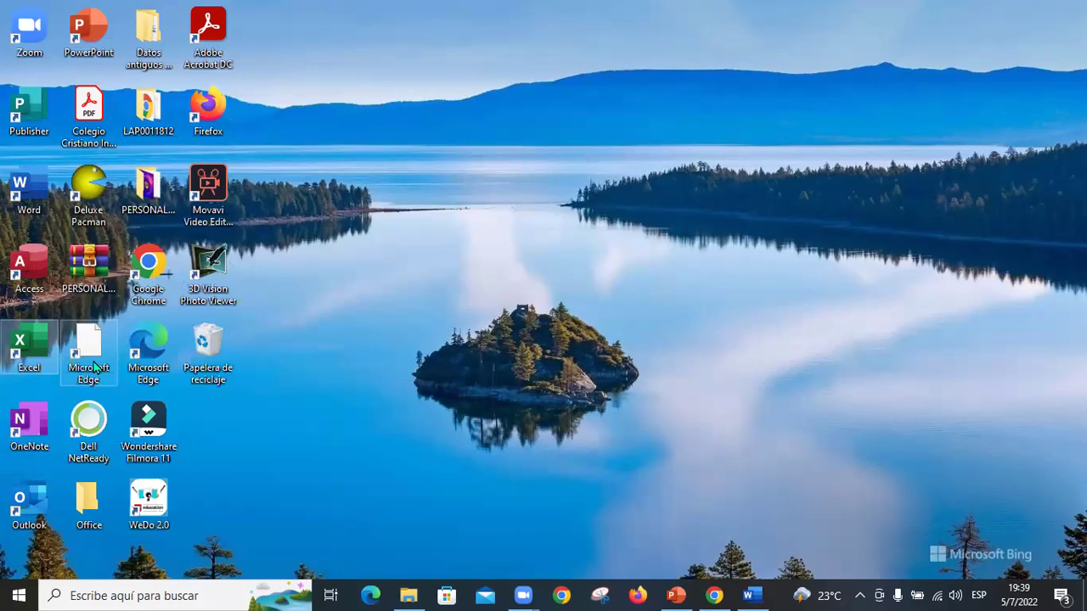
left_click(17, 594)
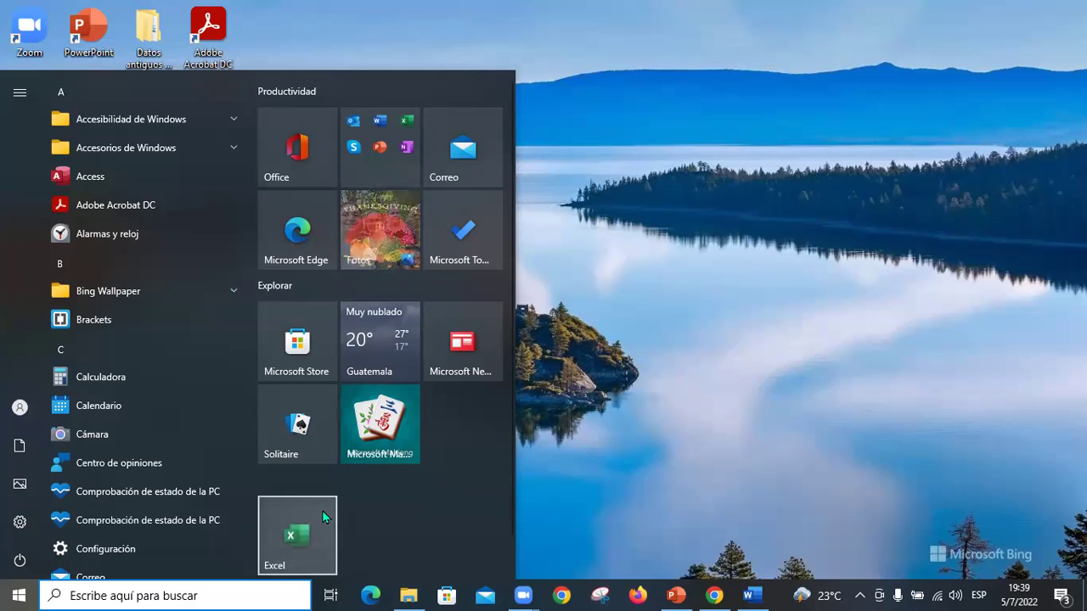
left_click(648, 332)
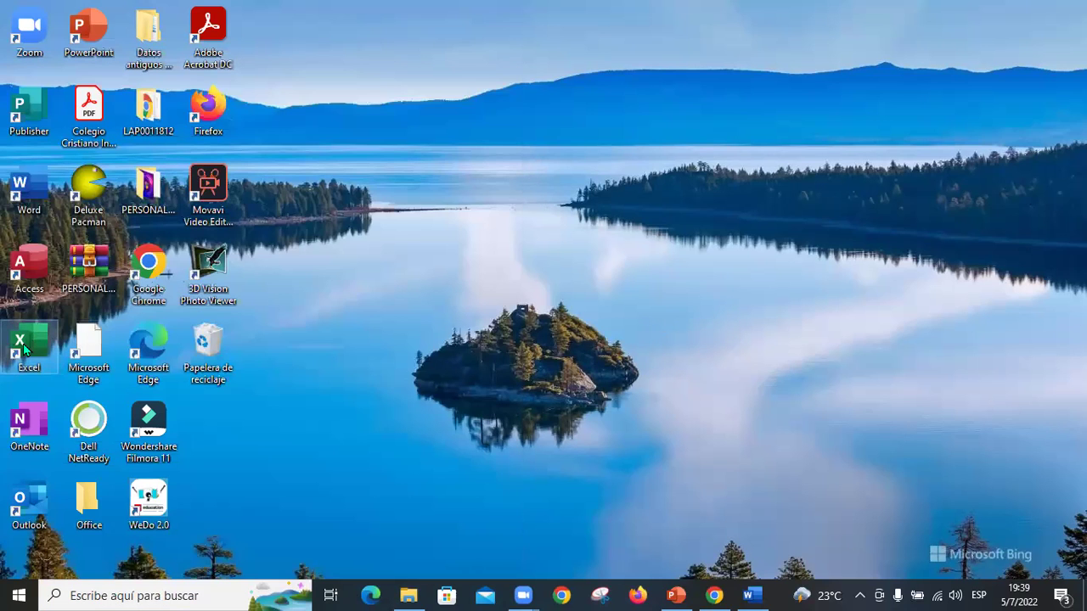
Pin the Excel desktop shortcut to the taskbar and launch Excel from there.
right_click(24, 348)
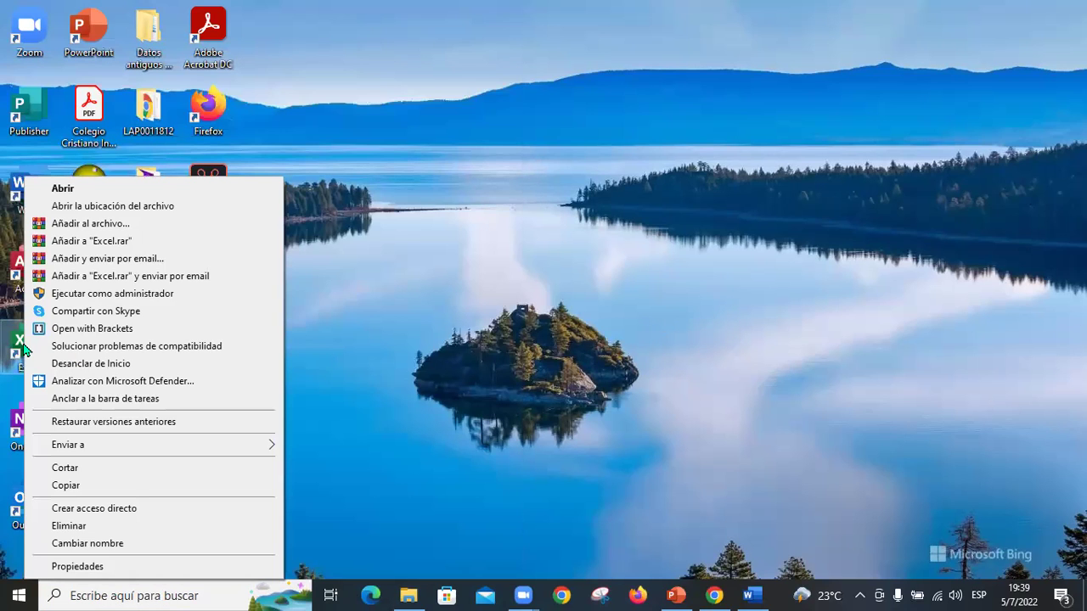
left_click(109, 399)
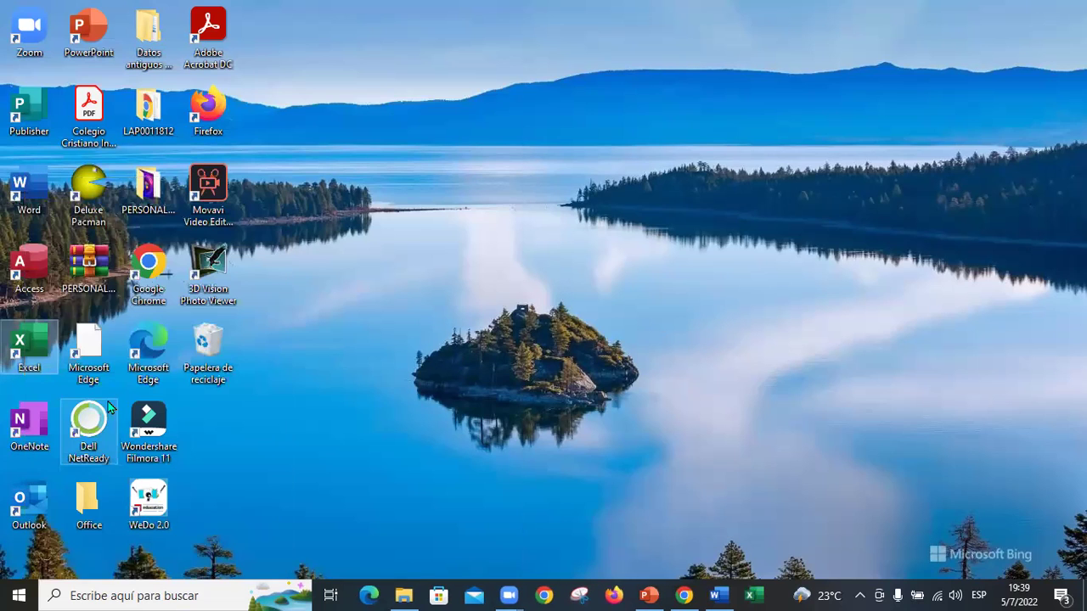
left_click(756, 595)
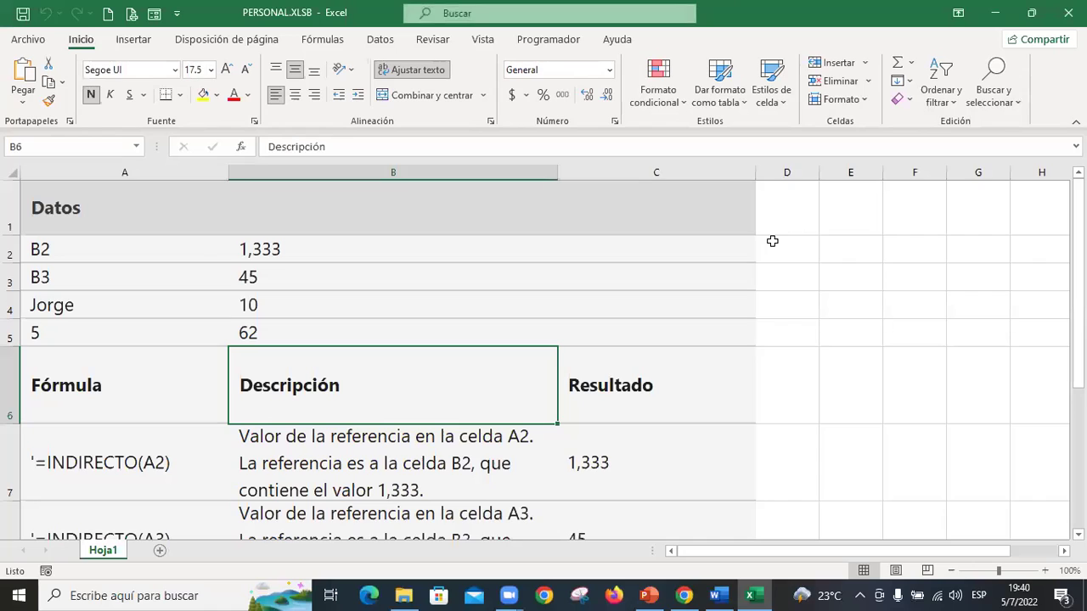
Close the PERSONAL.XLSB workbook and create a new blank workbook.
left_click(789, 376)
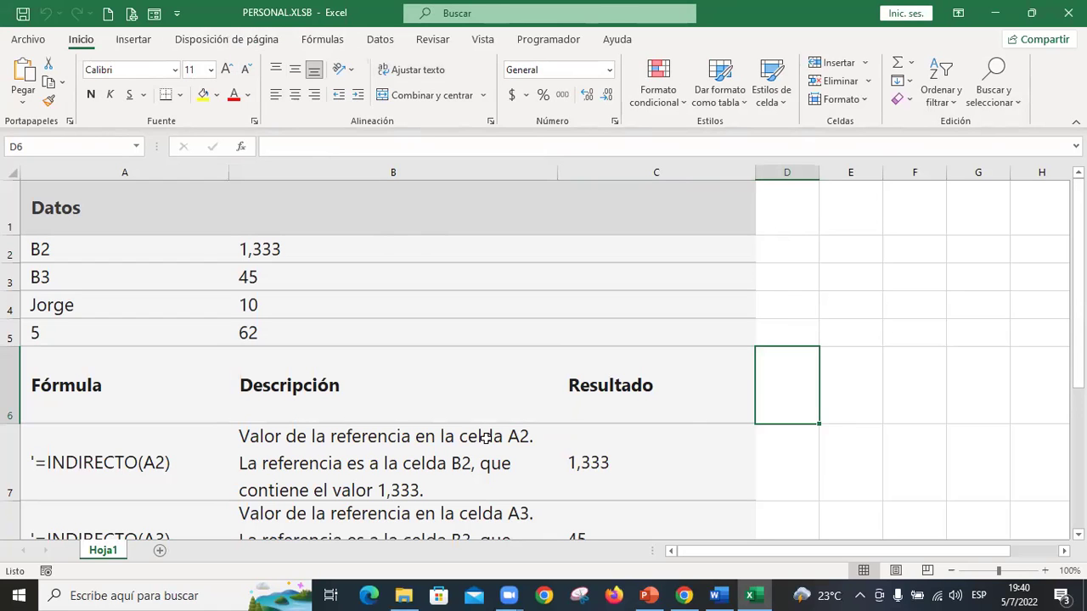
key("ctrl+w")
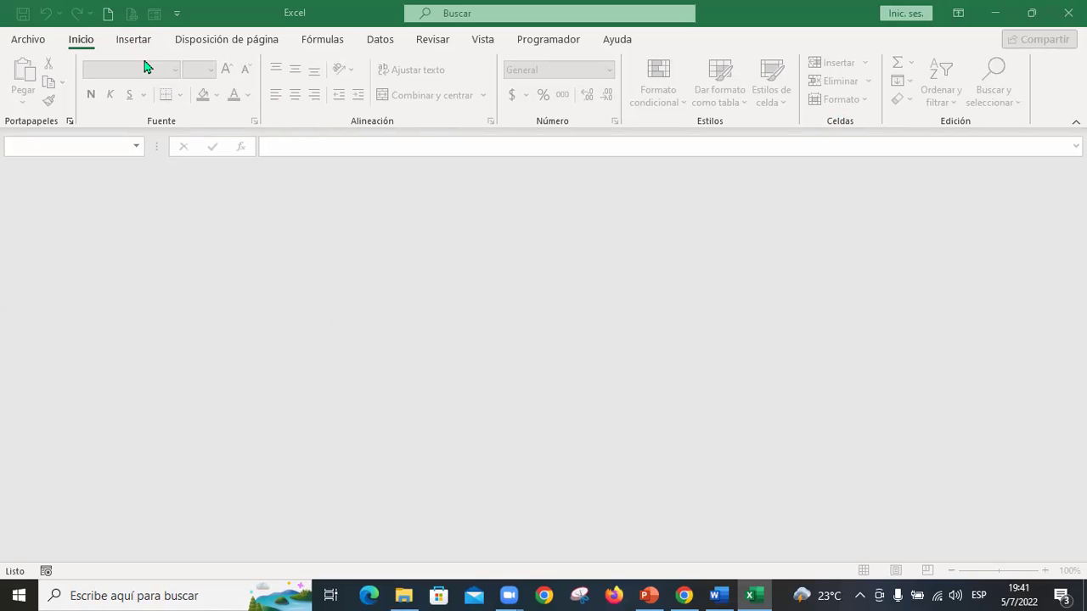
left_click(107, 14)
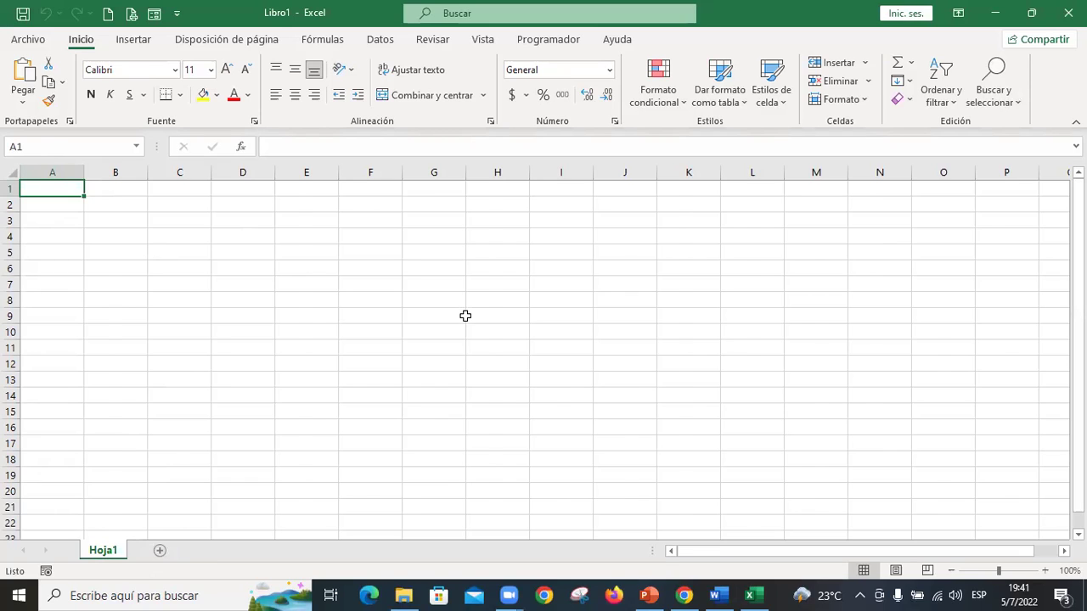
Jump to the last row and the last column of the empty sheet, returning to cell A1 each time.
key("ctrl+Down")
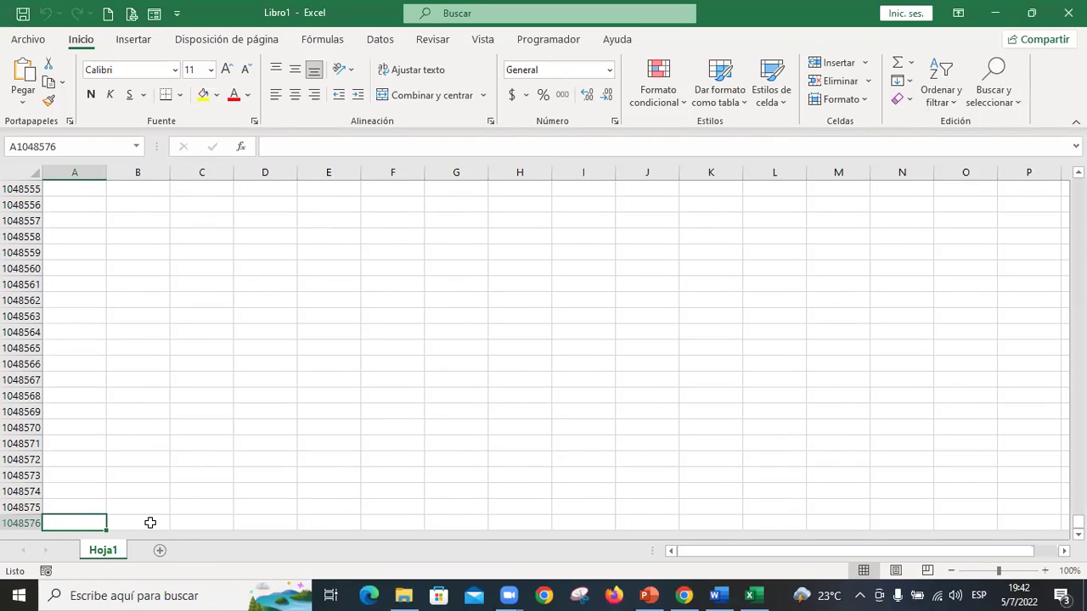
key("ctrl+Up")
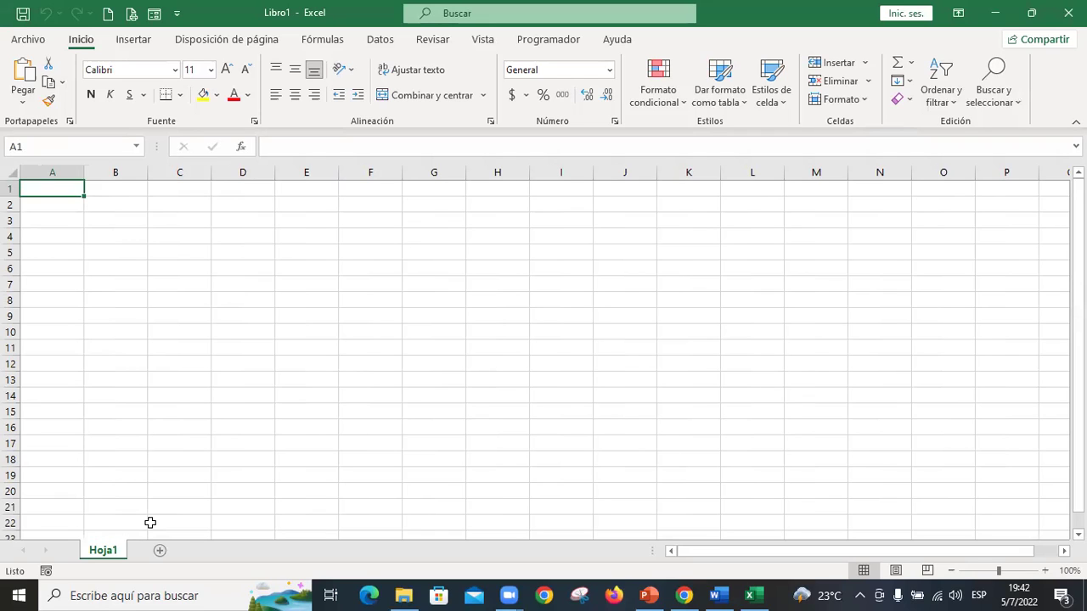
key("ctrl+Right")
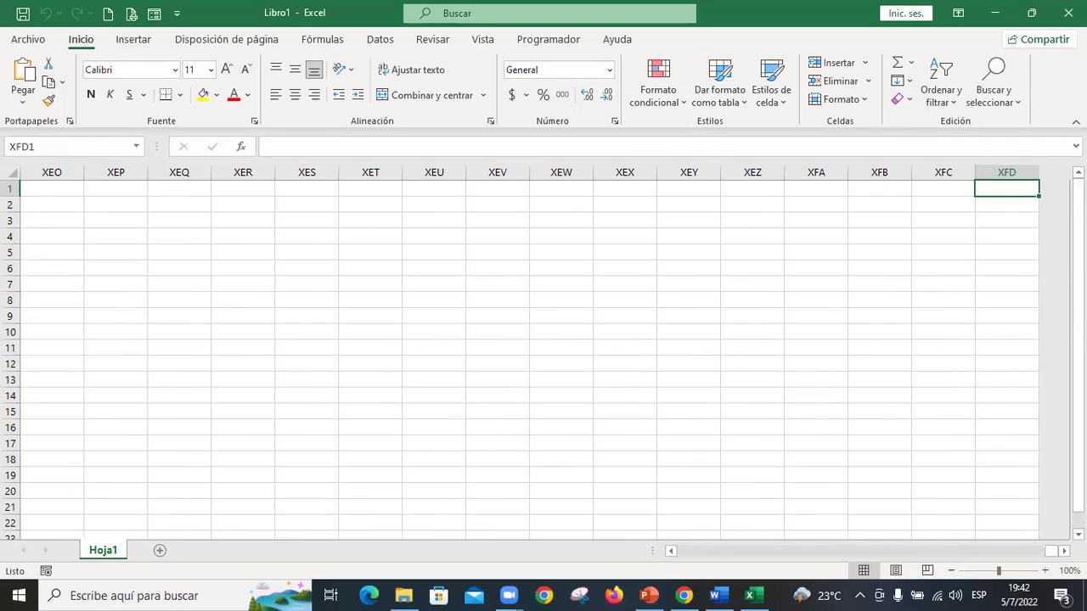
key("ctrl+Home")
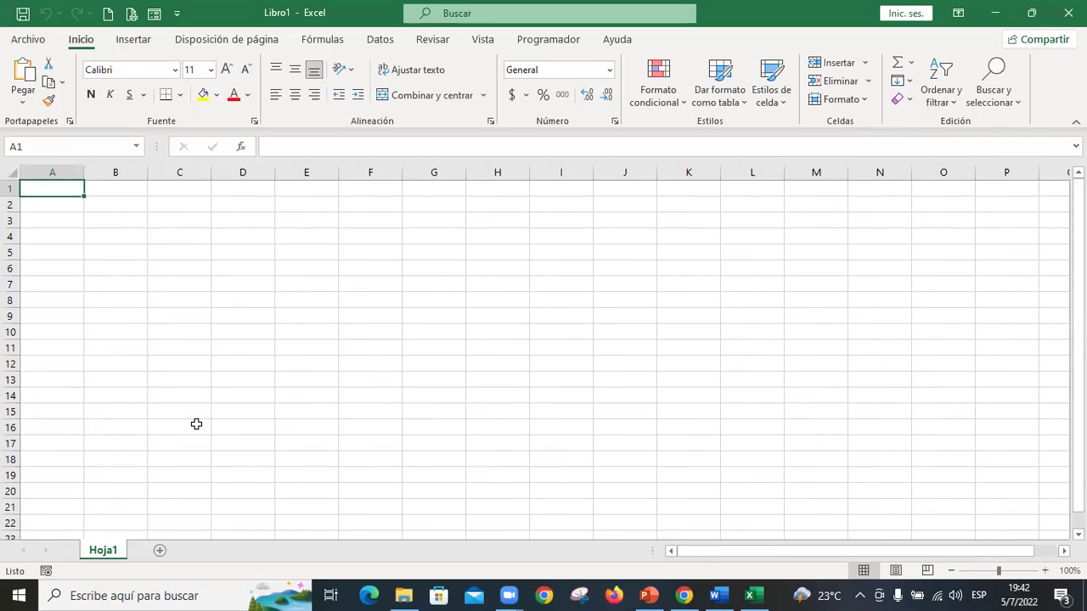
Add a second worksheet and switch back and forth between it and Hoja1, ending on the second one.
left_click(159, 552)
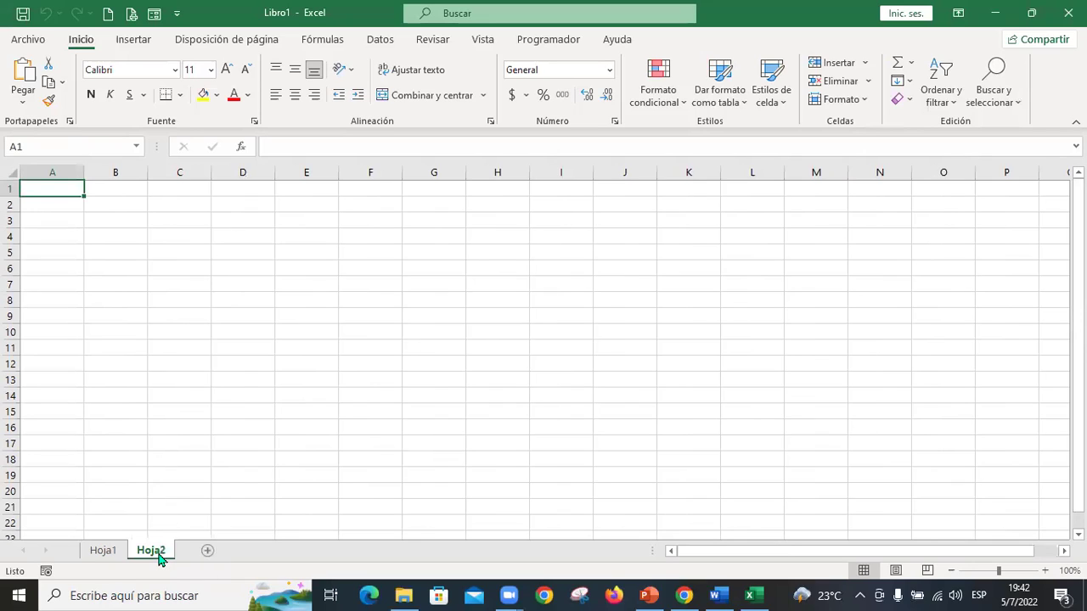
left_click(103, 552)
left_click(161, 553)
left_click(103, 552)
left_click(161, 554)
key("ctrl+Page_Up")
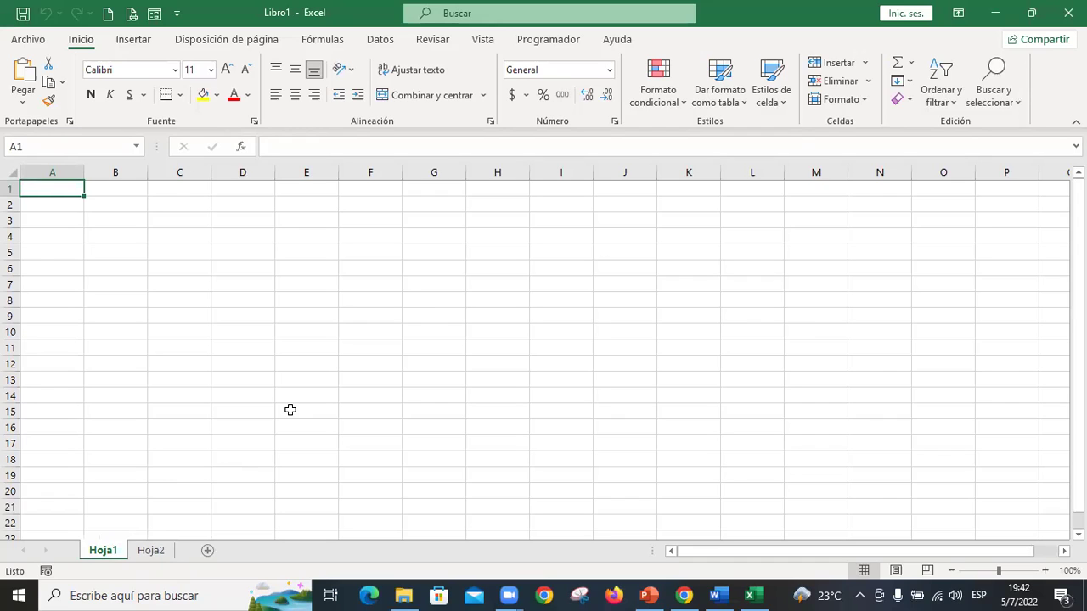
key("ctrl+Page_Down")
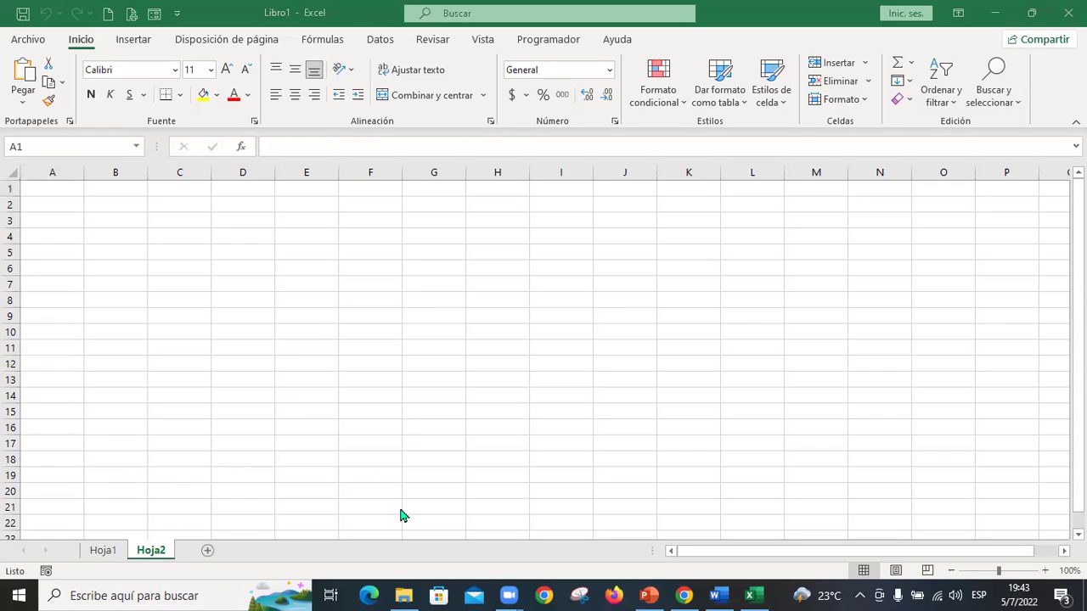
Add a third worksheet after Hoja2 and move back through the sheets to Hoja1.
left_click(209, 552)
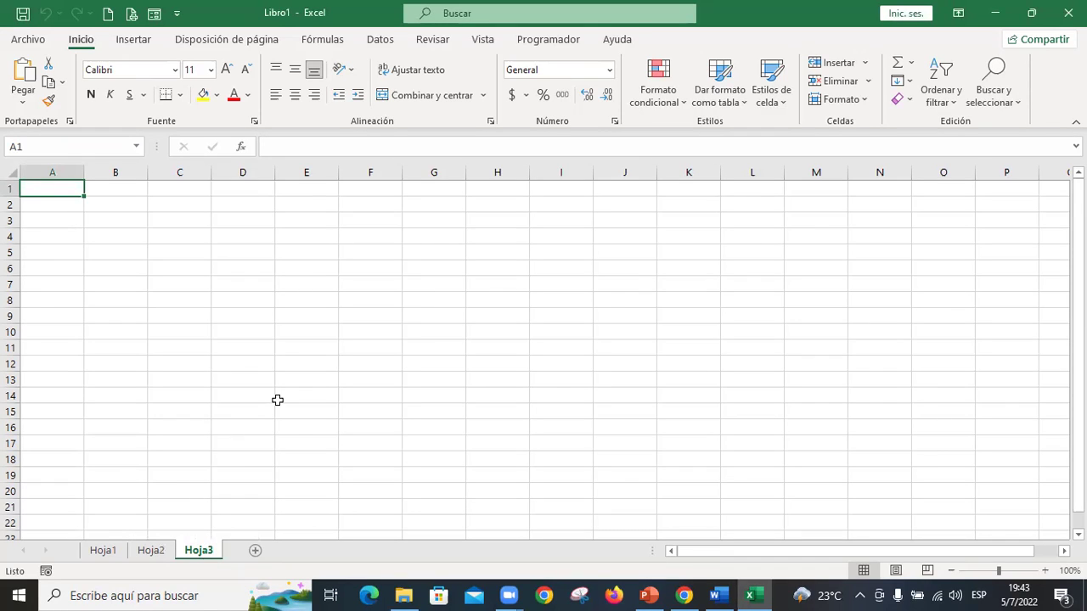
key("ctrl+Page_Up")
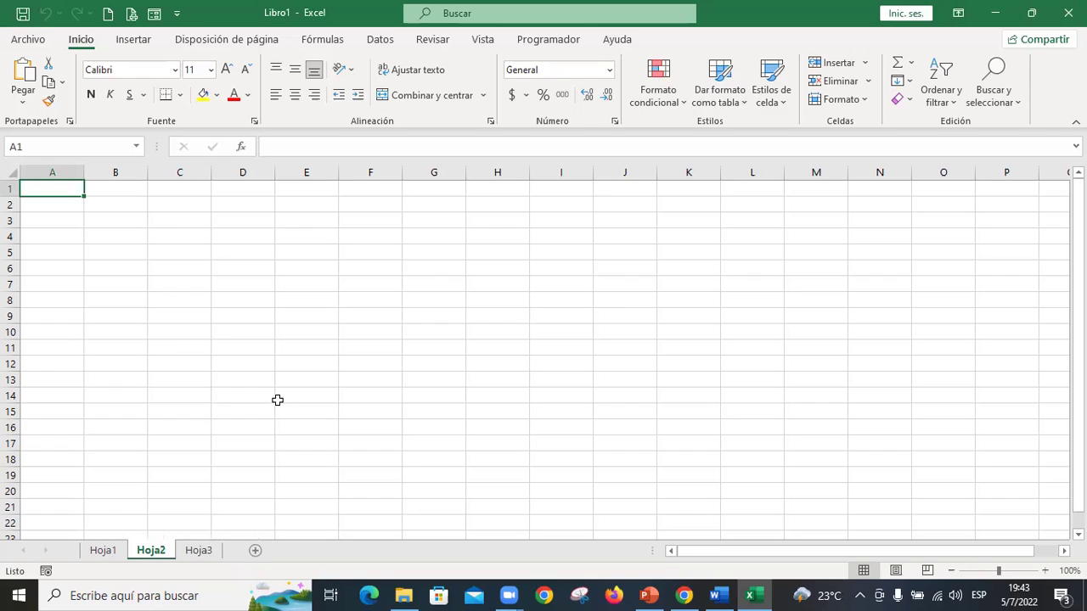
key("ctrl+Page_Up")
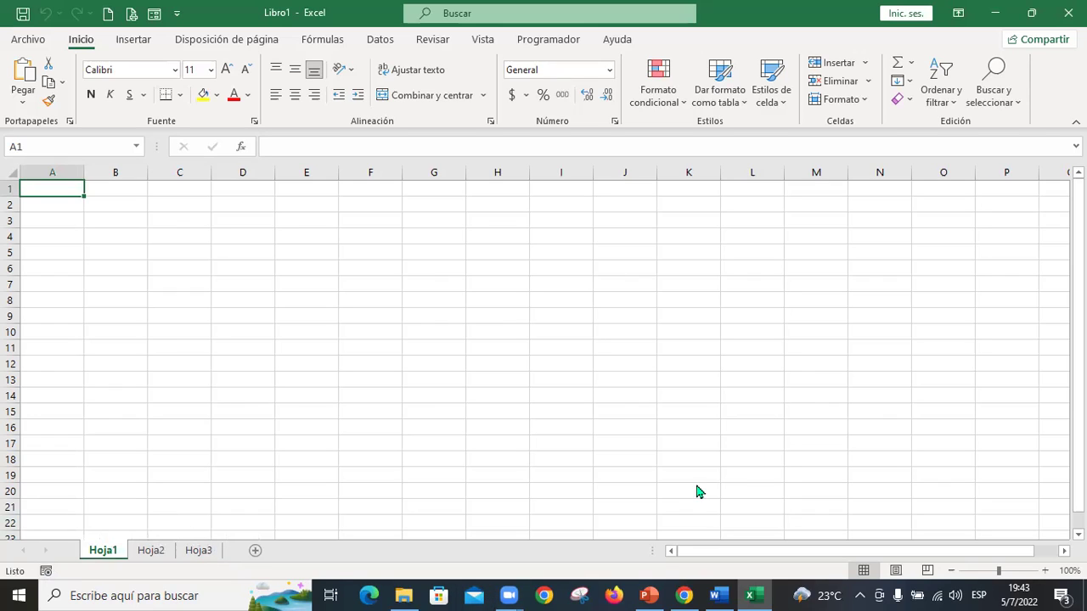
Insert a fourth worksheet and move it to the end of the workbook, after Hoja3.
left_click(256, 552)
left_click(256, 555)
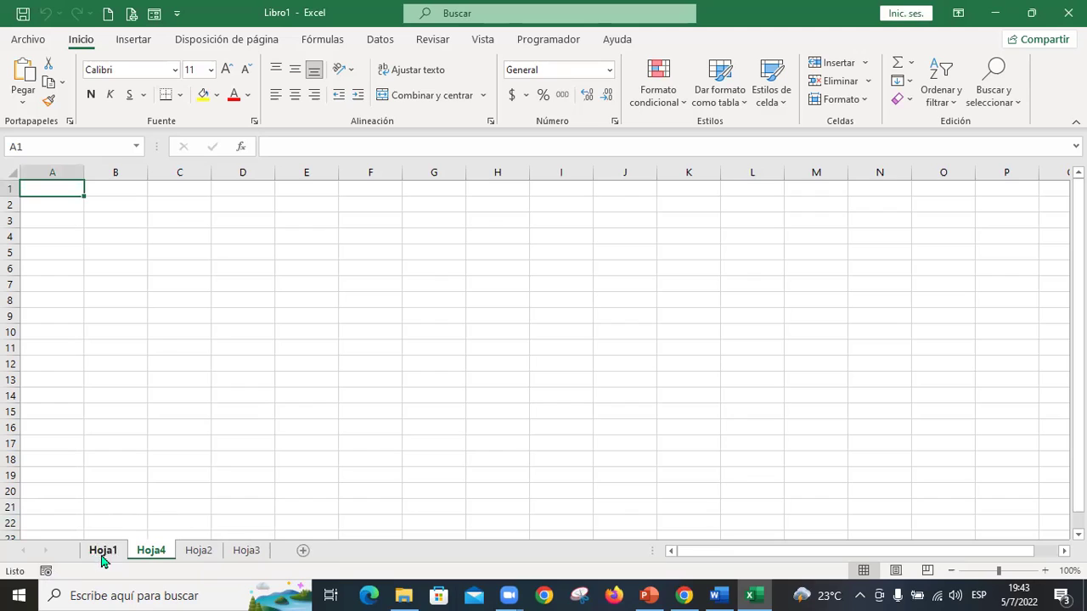
left_click_drag(157, 557, 276, 559)
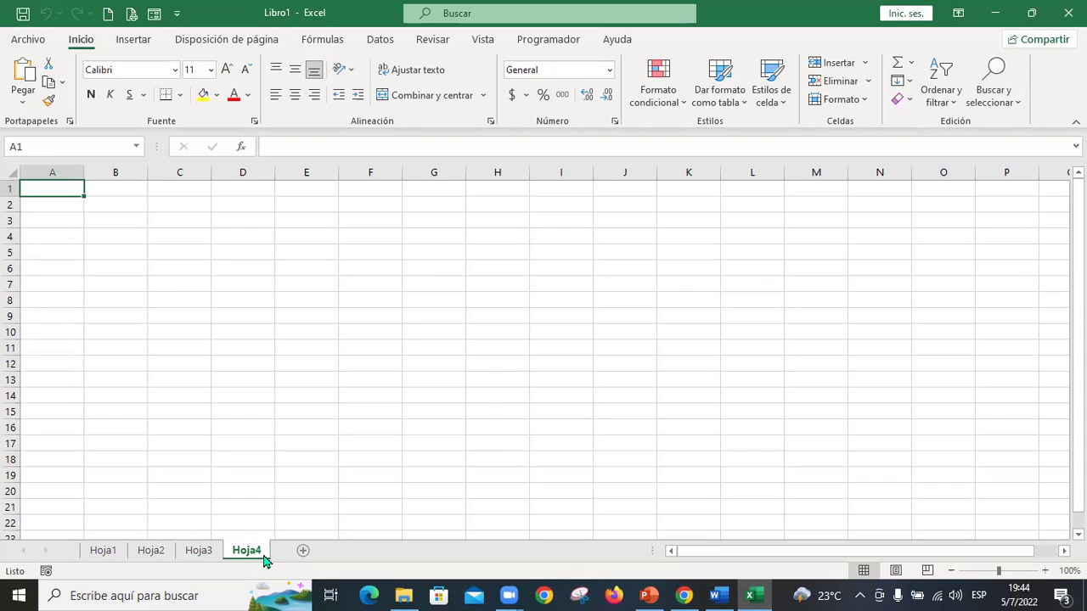
Go back sheet by sheet from the last worksheet to Hoja1.
key("ctrl+Page_Up")
key("ctrl+Page_Up")
key("ctrl+Page_Up")
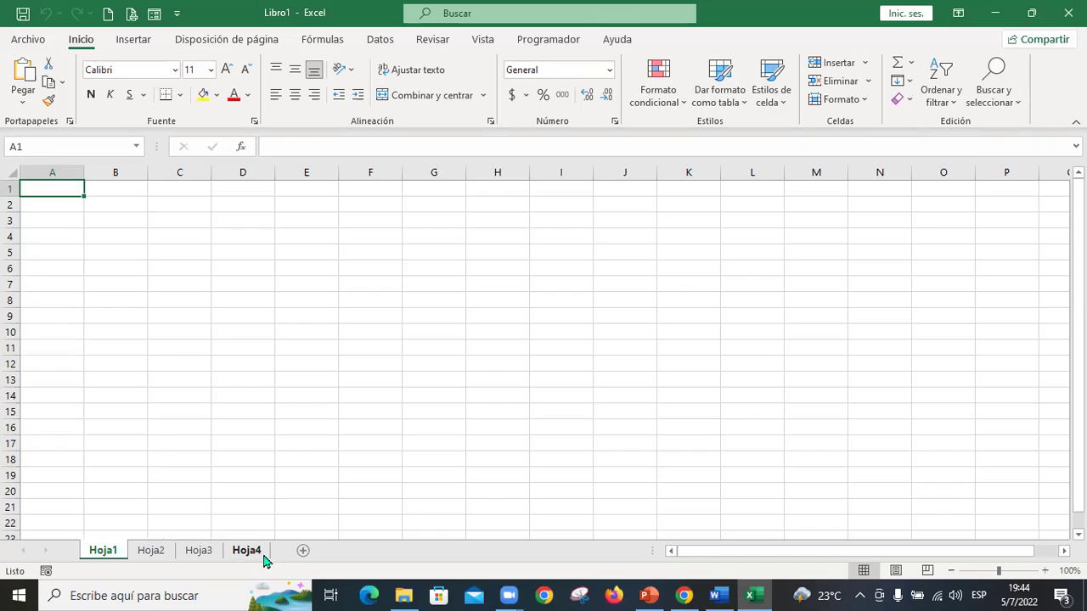
Advance sheet by sheet from Hoja1 to Hoja4.
key("ctrl+Page_Down")
key("ctrl+Page_Down")
key("ctrl+Page_Down")
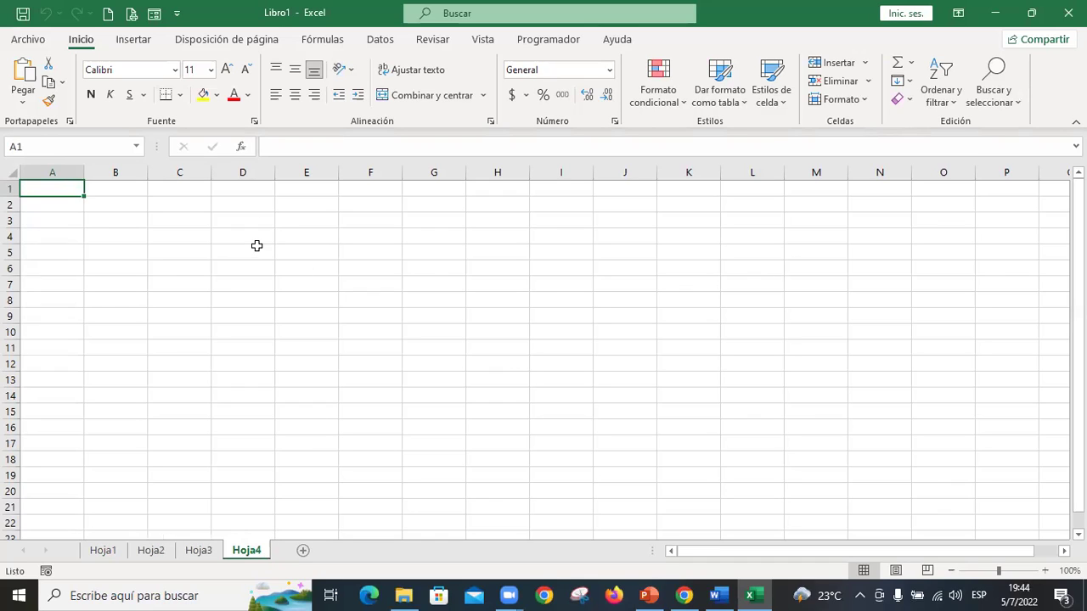
Create a copy of Hoja4 within Libro1, placed at the end of the workbook.
right_click(253, 553)
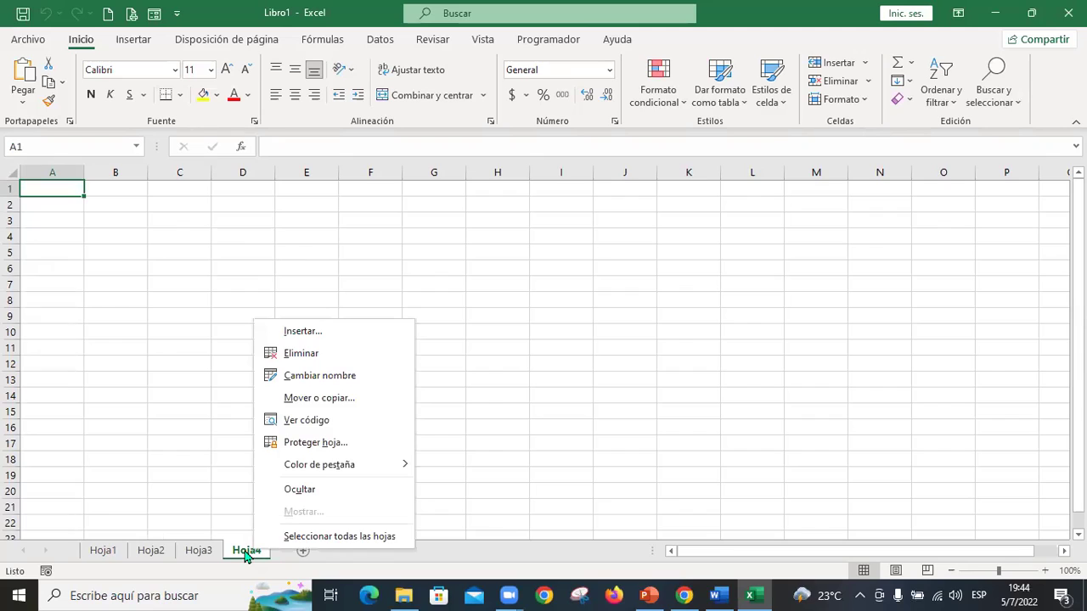
left_click(340, 399)
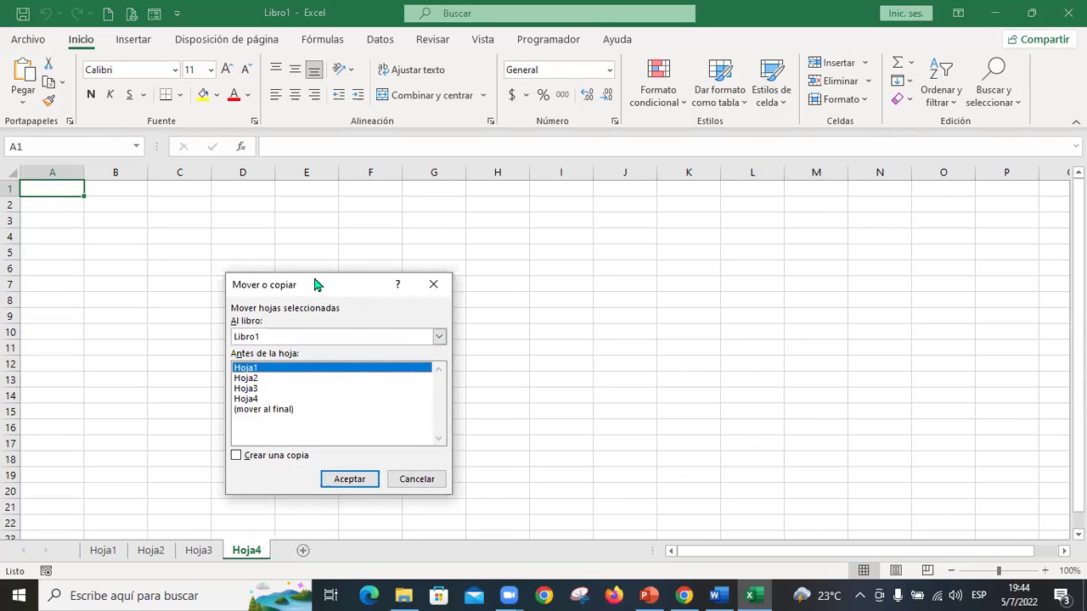
left_click_drag(314, 280, 325, 214)
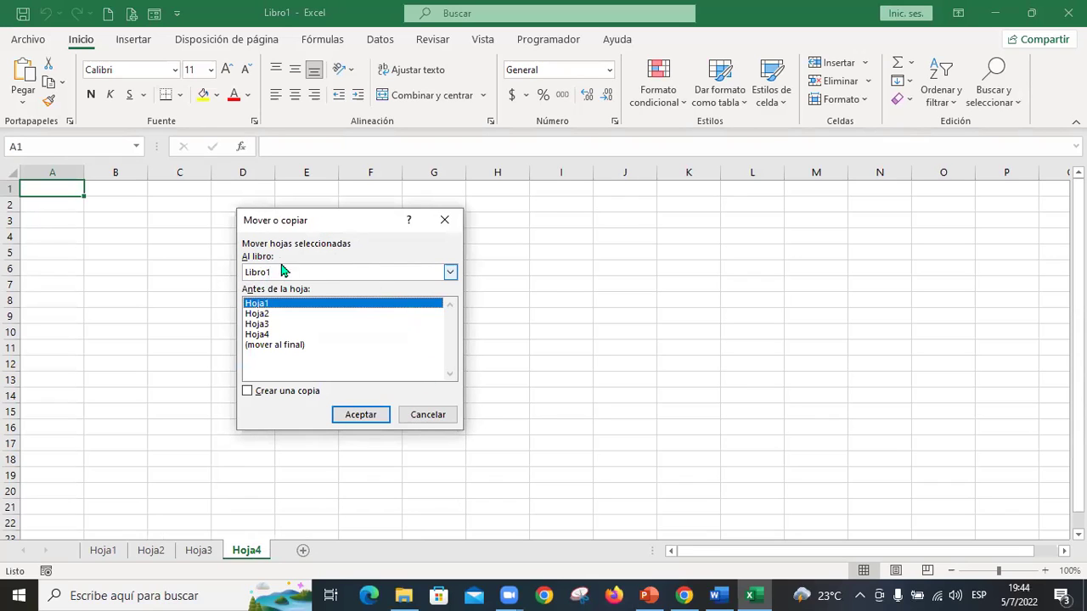
left_click(329, 273)
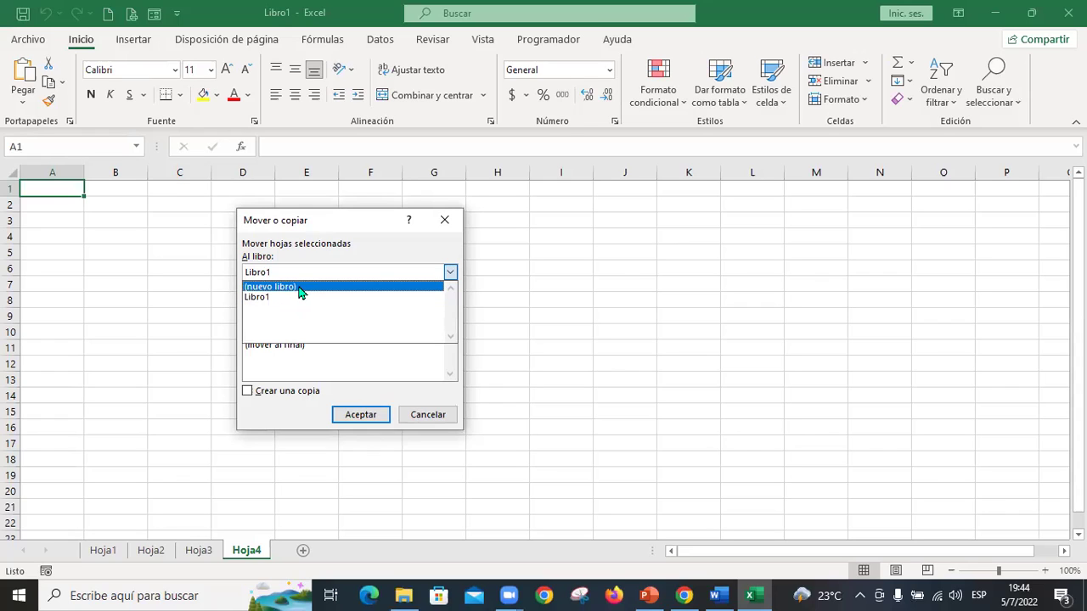
left_click(323, 227)
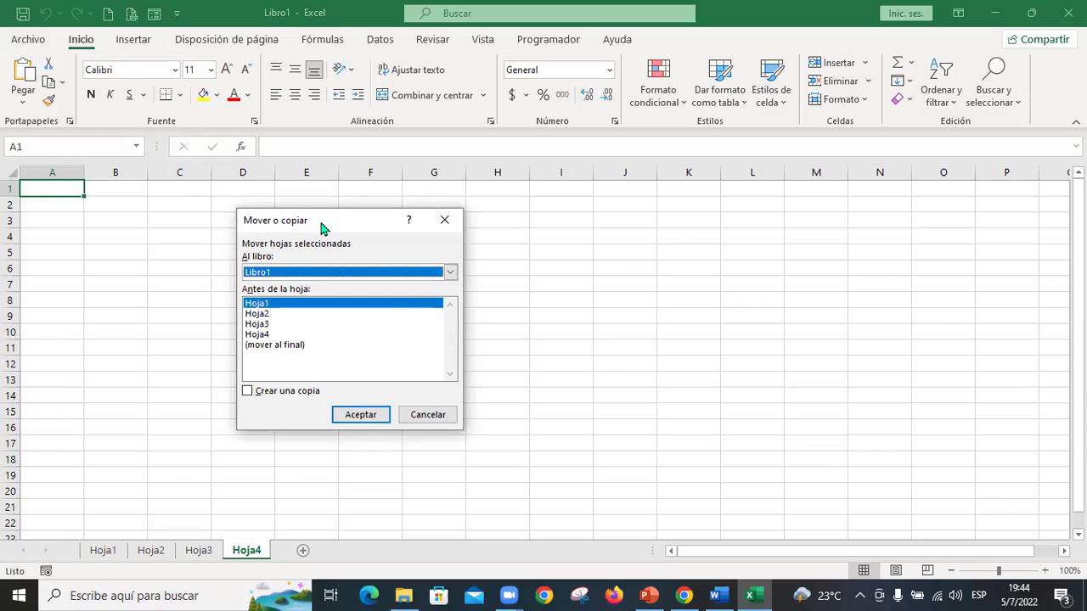
left_click(270, 346)
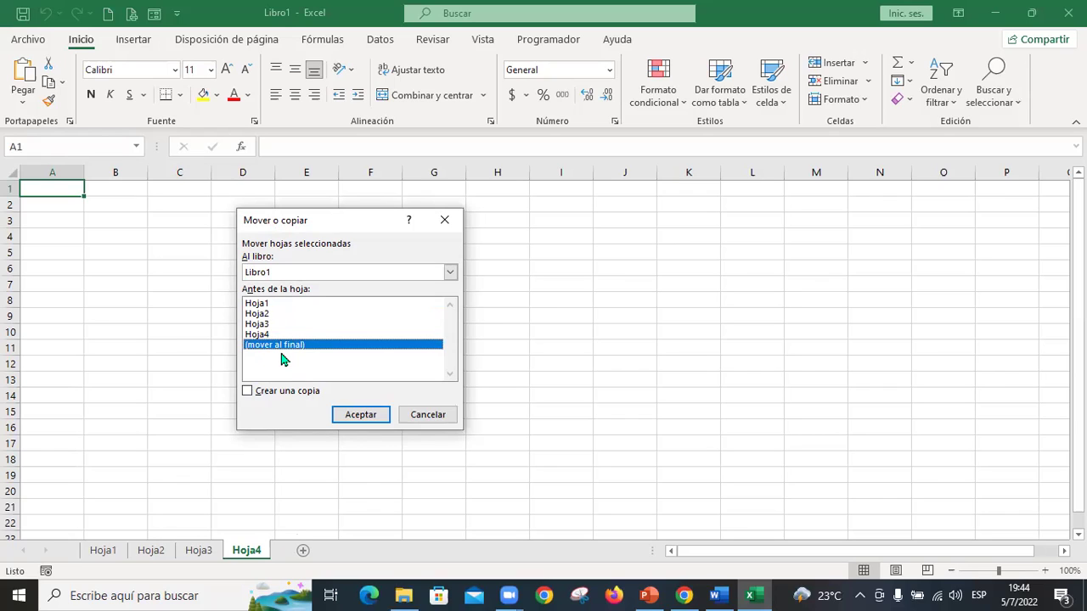
left_click(248, 394)
left_click(356, 416)
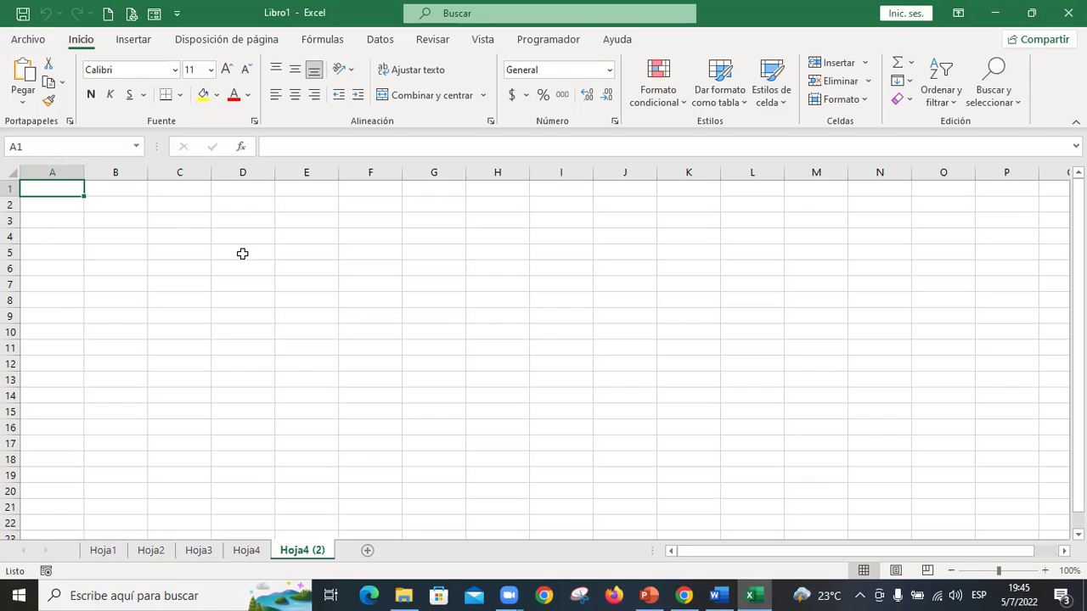
Rename the worksheet Hoja1 as "Nombre".
double_click(308, 552)
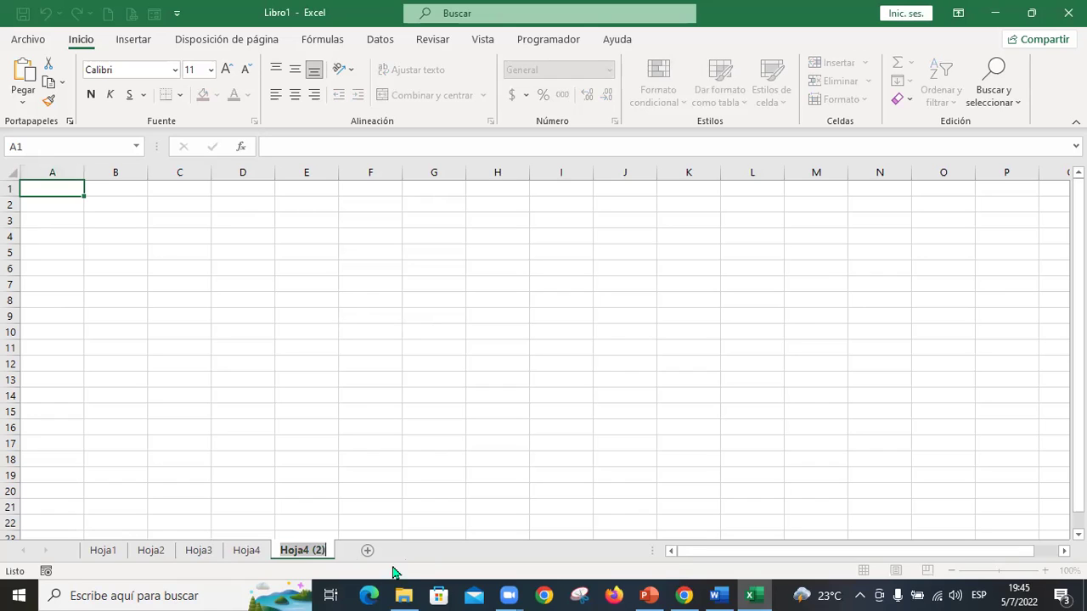
left_click(104, 552)
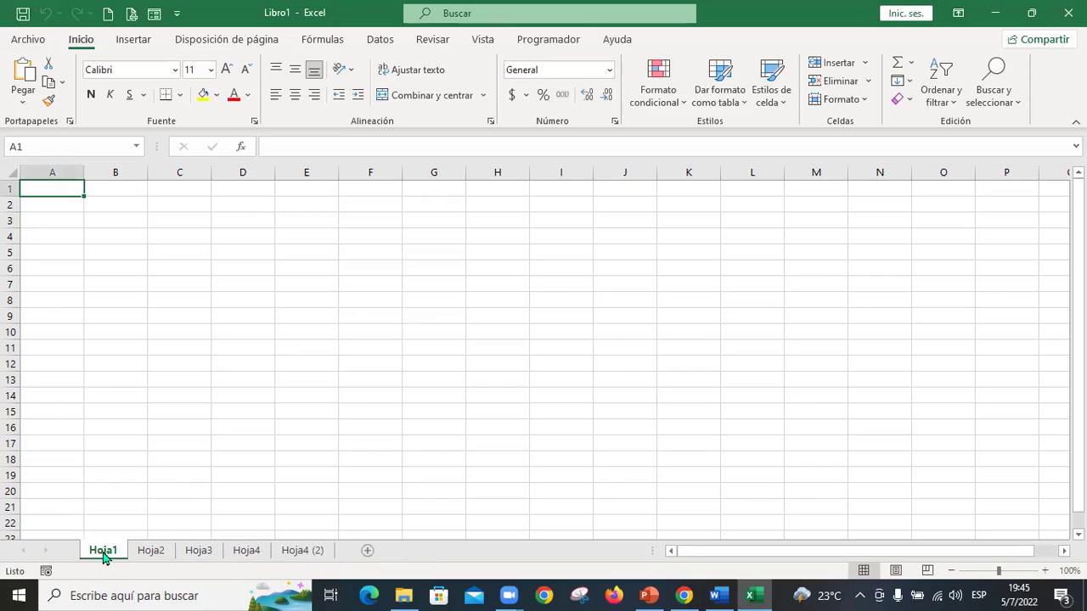
right_click(103, 553)
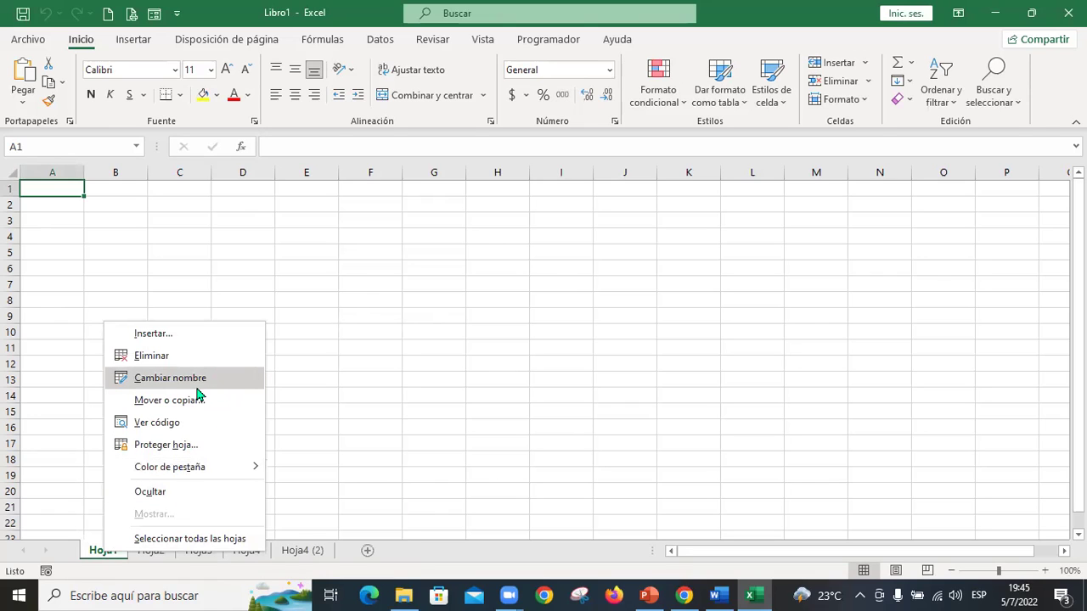
double_click(98, 550)
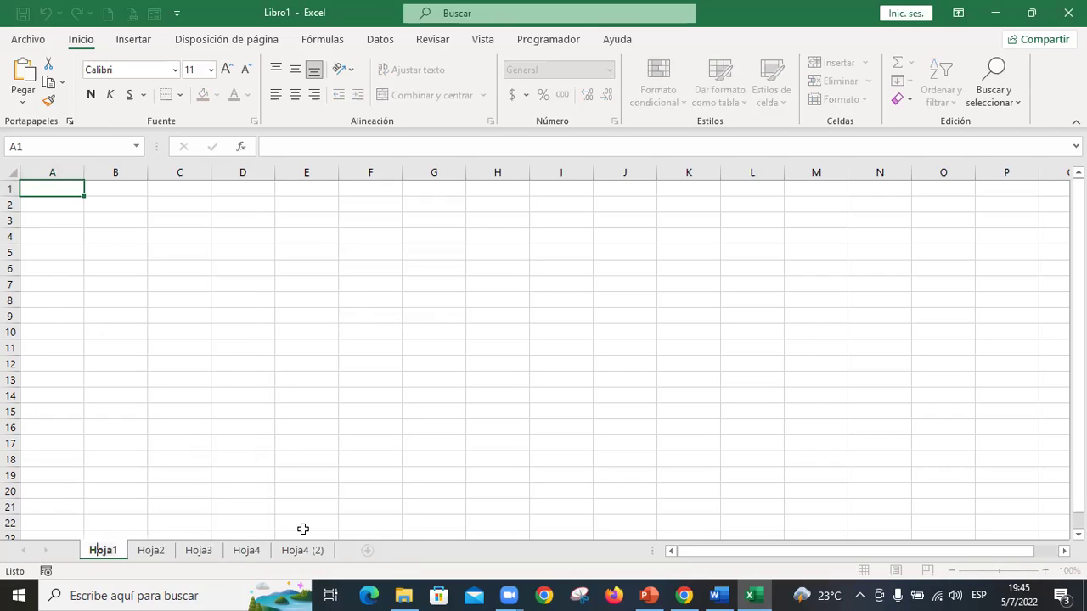
type("Nombre")
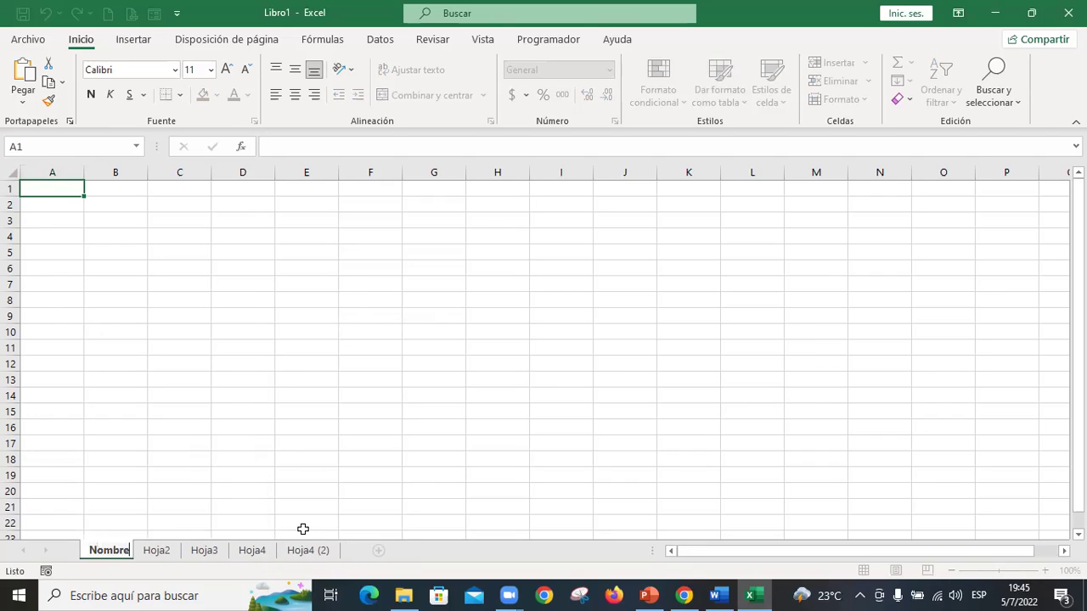
key("Return")
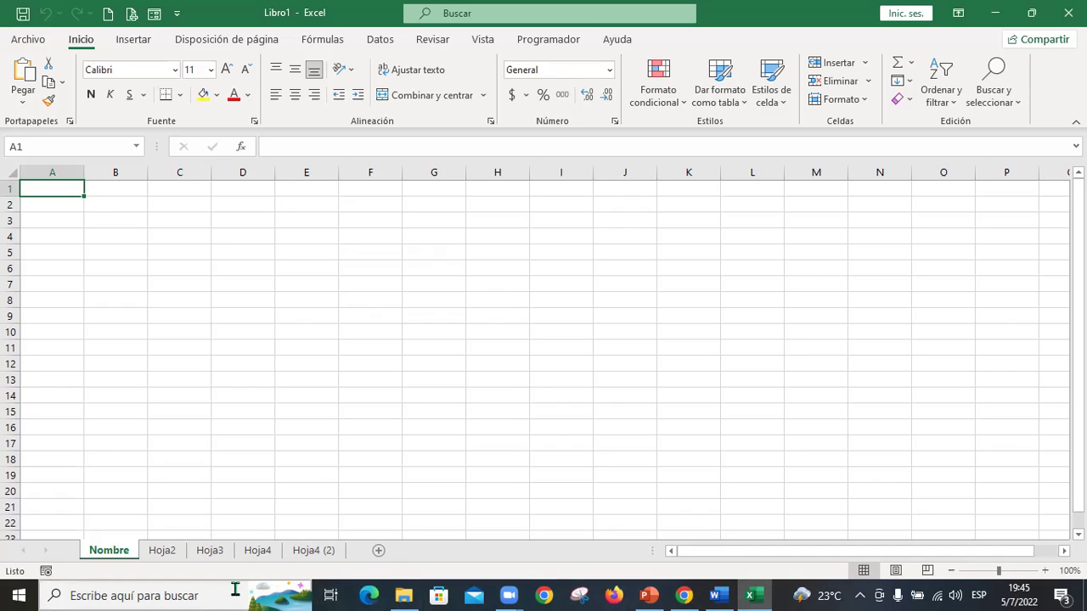
Extend the first worksheet's name to "Nombre 1" and rename Hoja2 as "Nombre 2".
double_click(119, 550)
left_click(128, 550)
type("1")
key("Return")
double_click(187, 554)
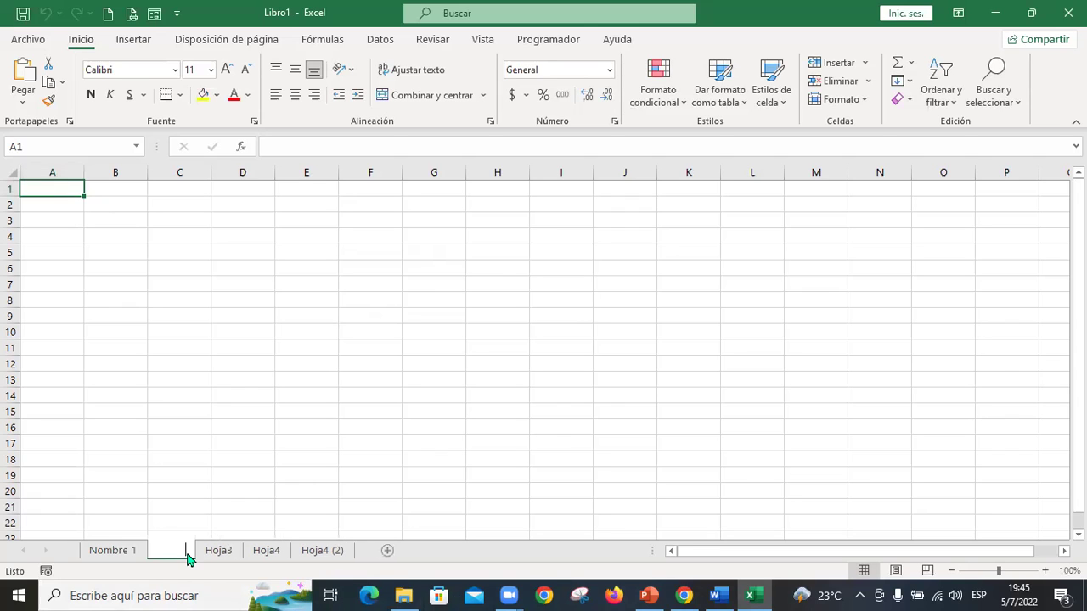
type("Nombre 2")
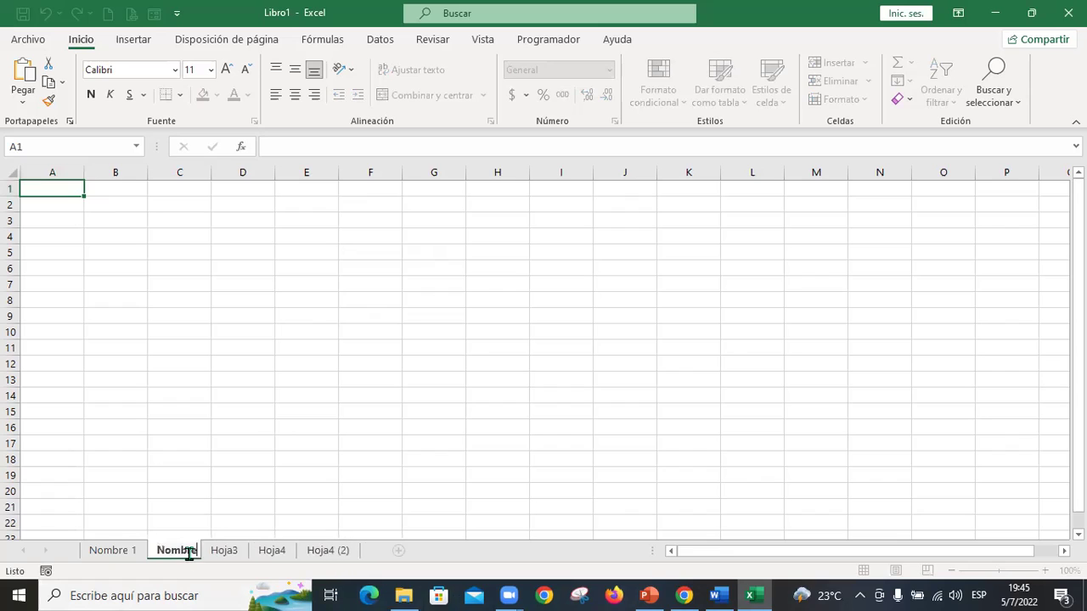
key("Return")
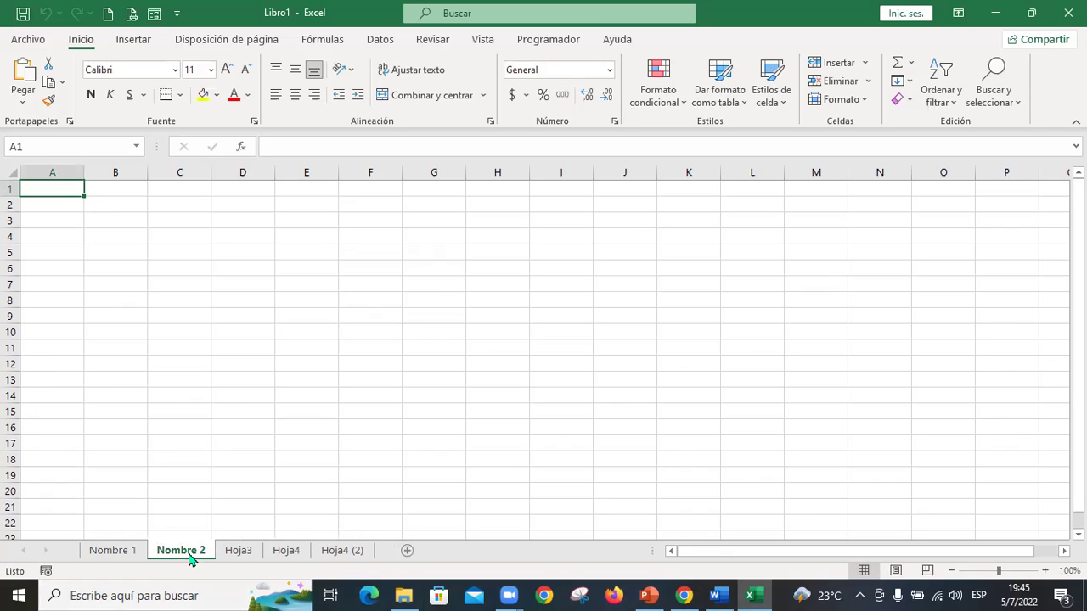
Give the Nombre 1 sheet tab the standard dark red colour.
left_click(100, 554)
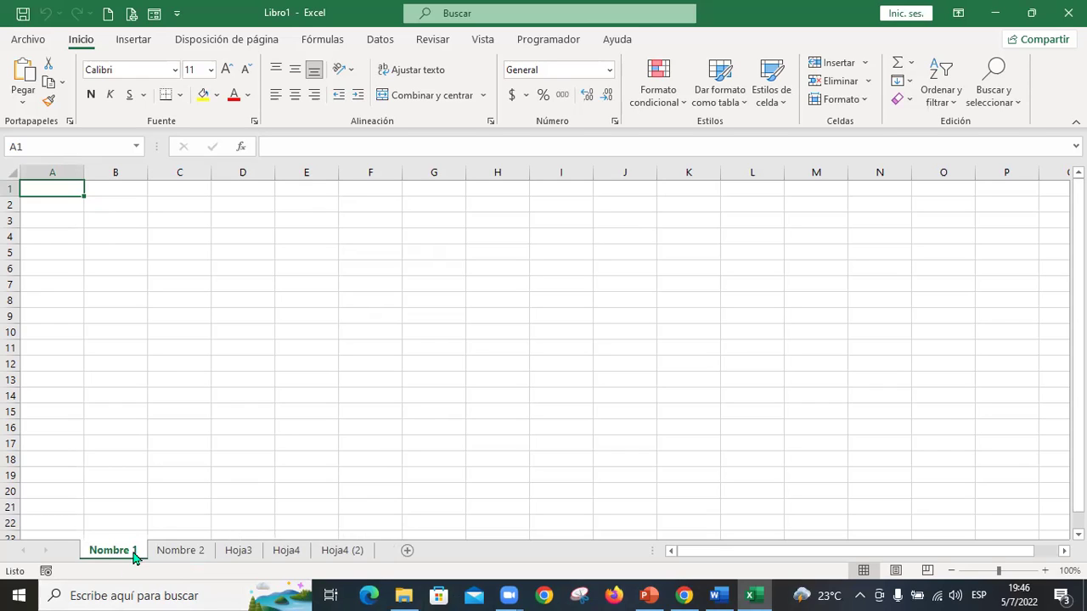
right_click(134, 558)
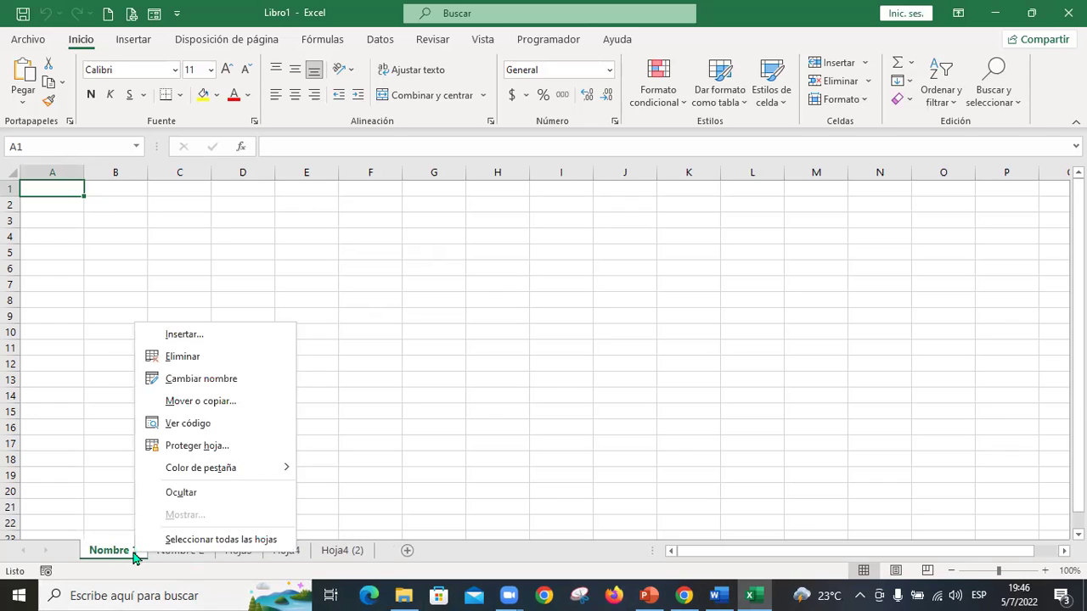
mouse_move(223, 476)
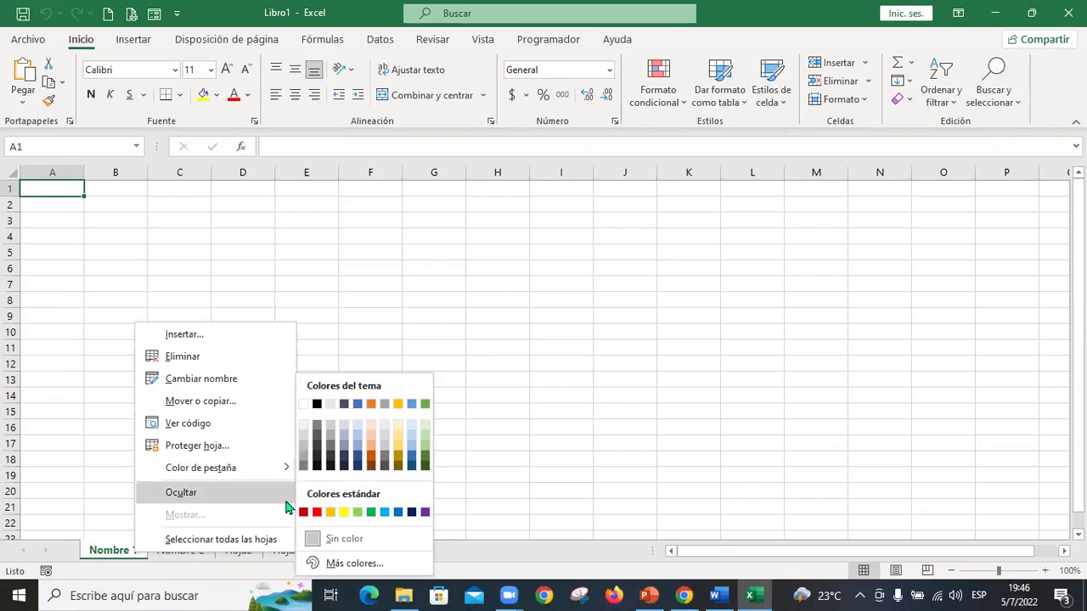
mouse_move(272, 480)
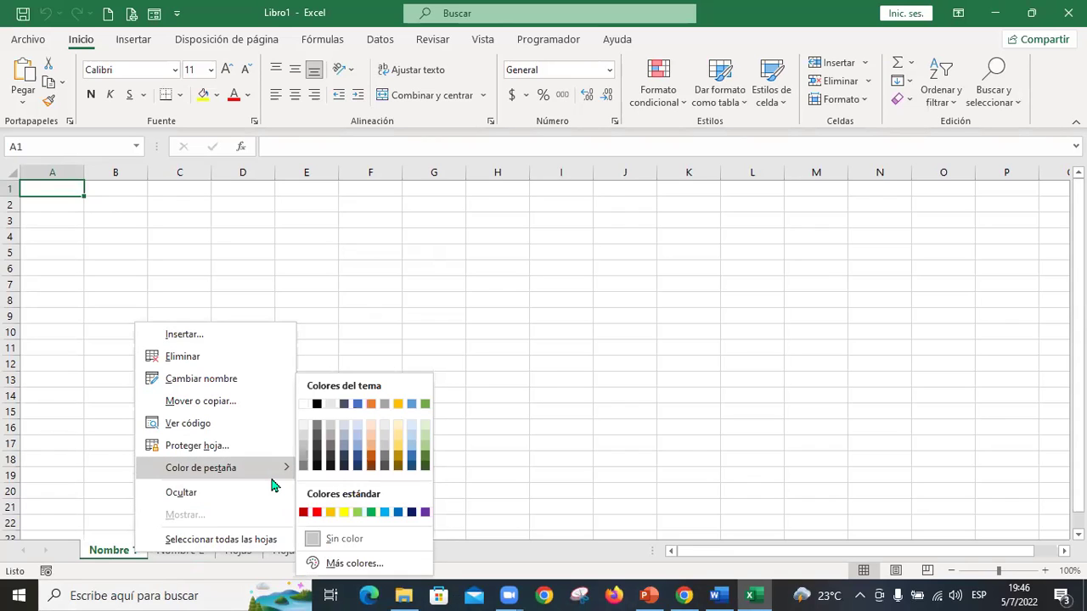
left_click(303, 512)
Give the Nombre 2 sheet tab the standard colour Púrpura.
left_click(188, 552)
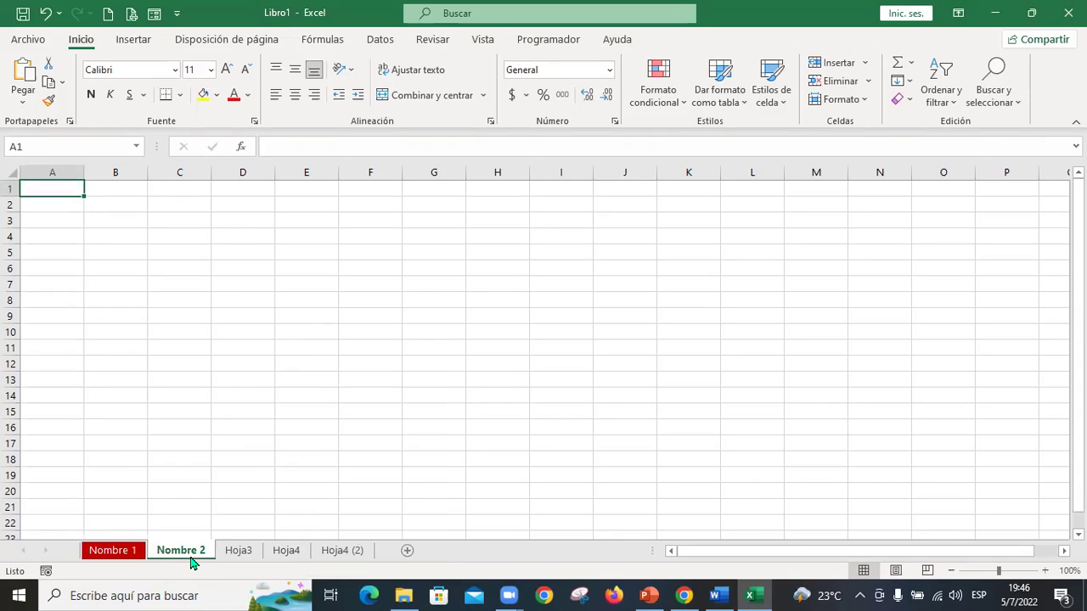
right_click(197, 554)
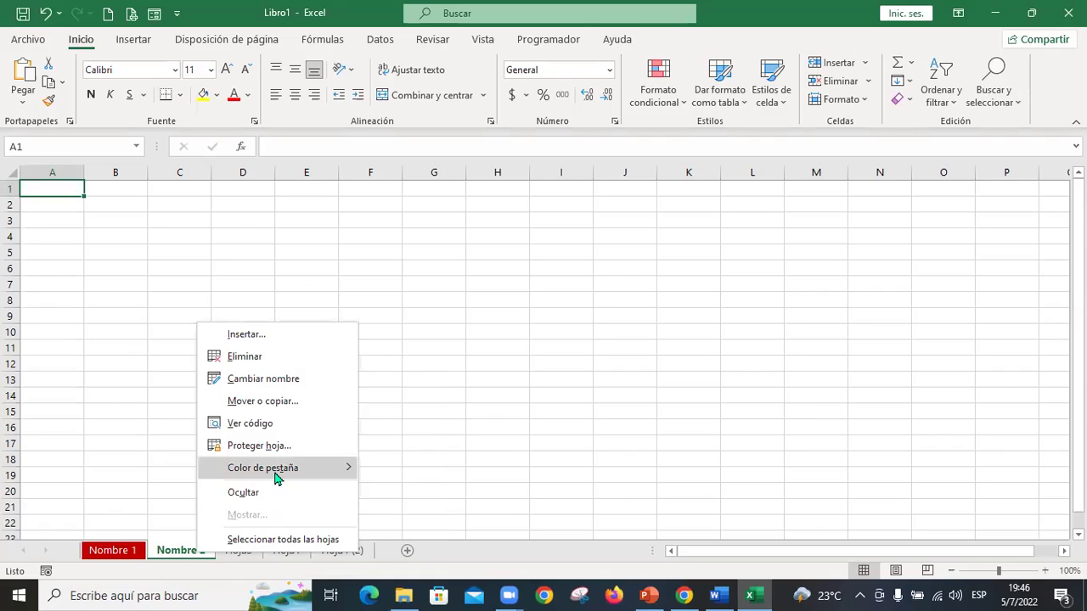
mouse_move(276, 478)
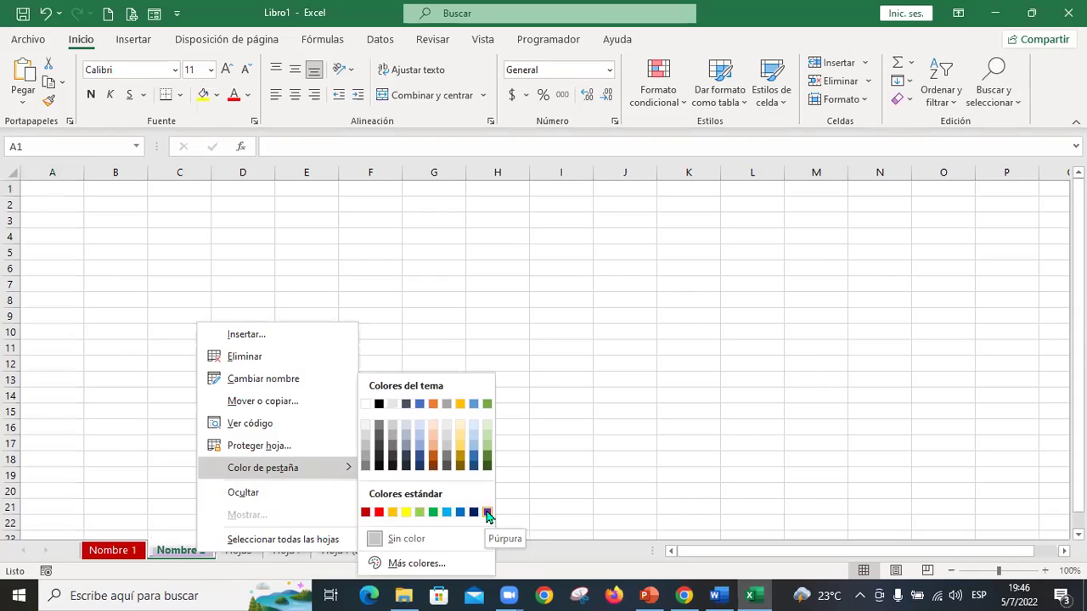
left_click(488, 514)
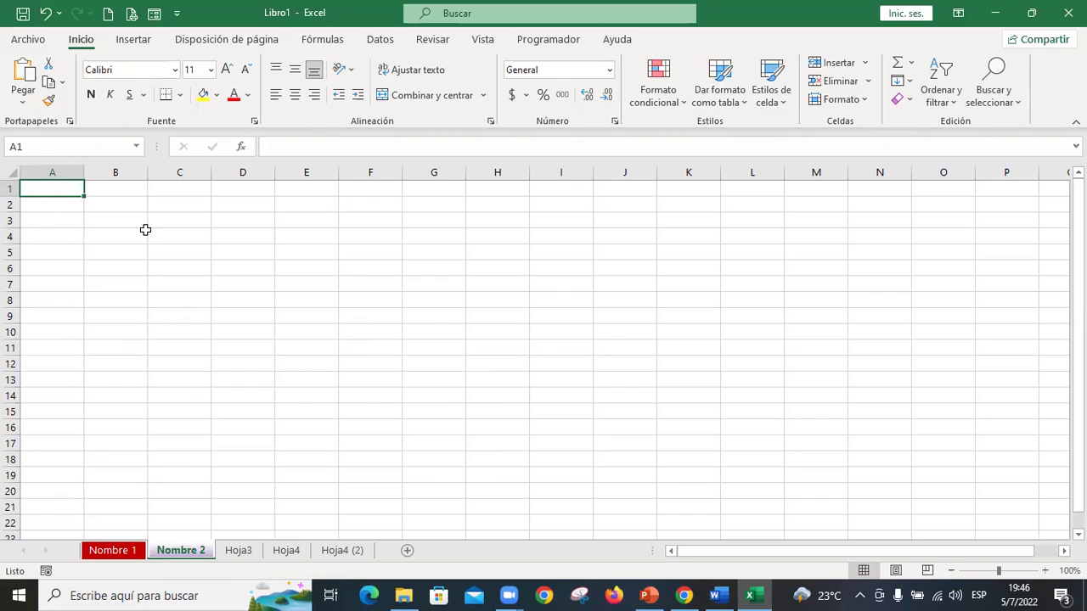
Select cell A1 on Nombre 2 and inspect the name box and its list of names.
left_click(136, 147)
left_click(136, 149)
type("Esto es")
key("Escape")
left_click(121, 299)
left_click(64, 188)
left_click(136, 146)
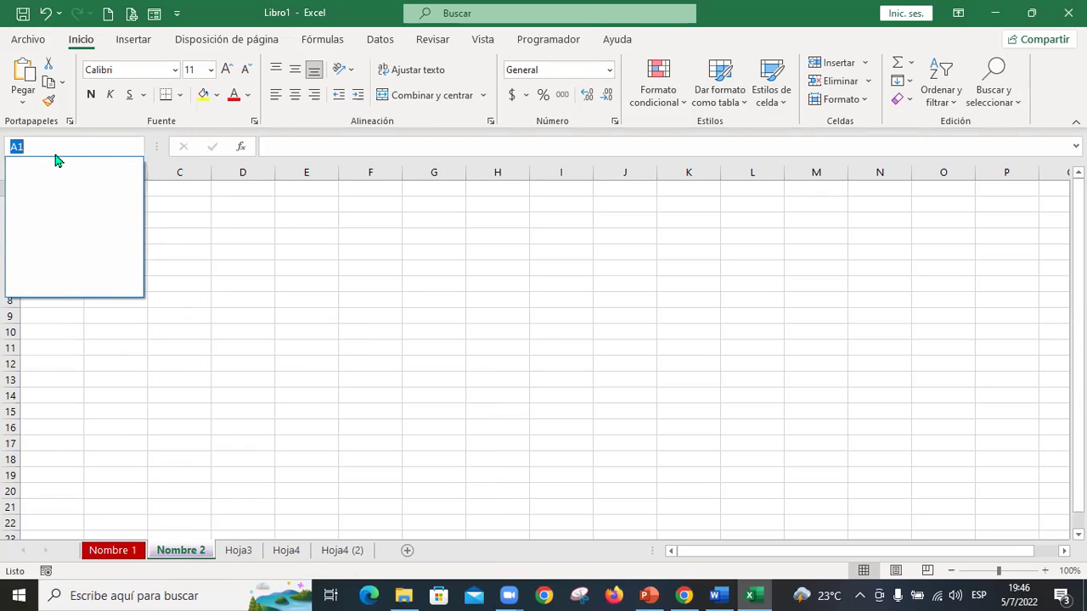
Select cells E3, G13 and M8 in turn to check how the name box identifies each one.
left_click(300, 217)
left_click(300, 218)
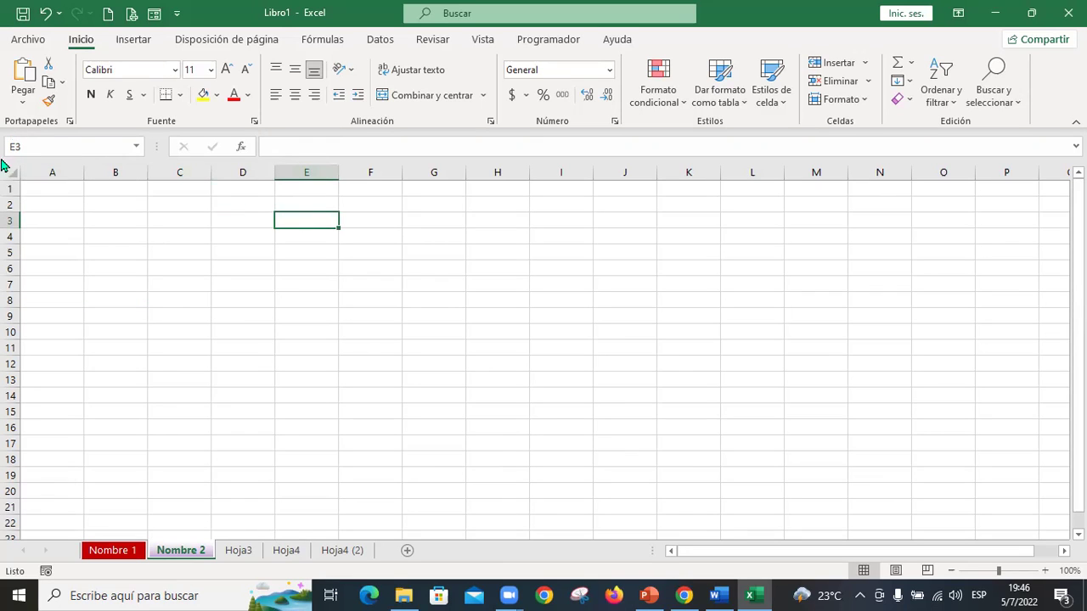
left_click(405, 375)
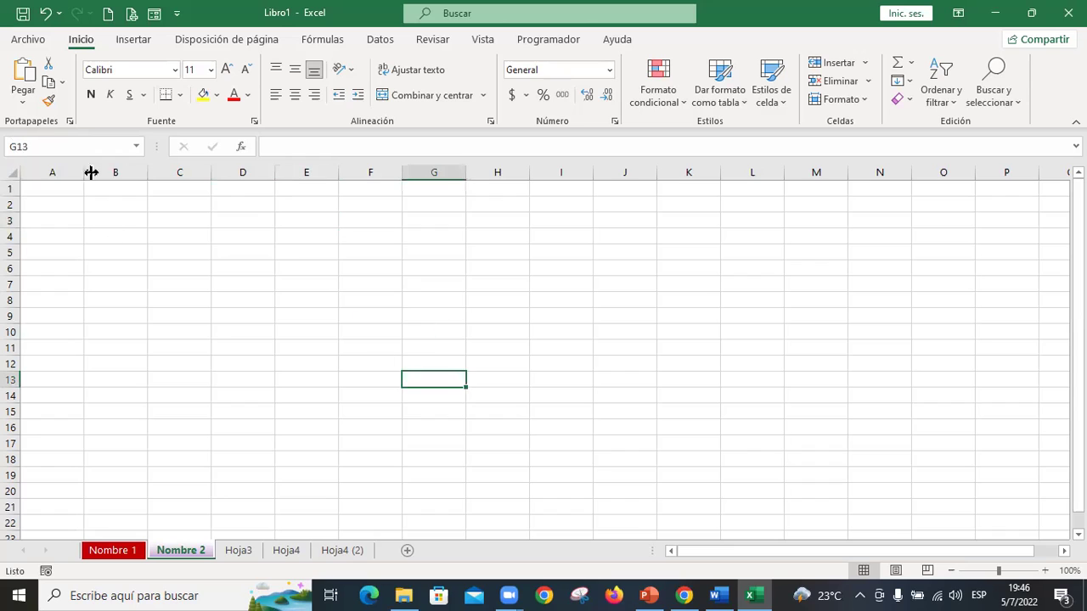
left_click(846, 297)
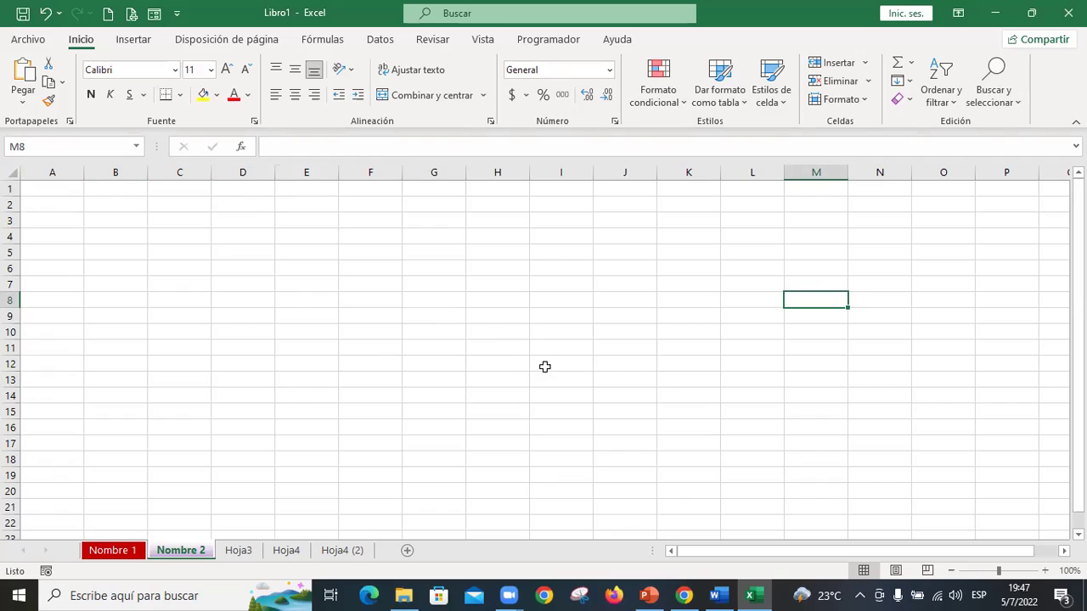
Select all cells of the Nombre 2 sheet and increase their font size to 16.
left_click(10, 170)
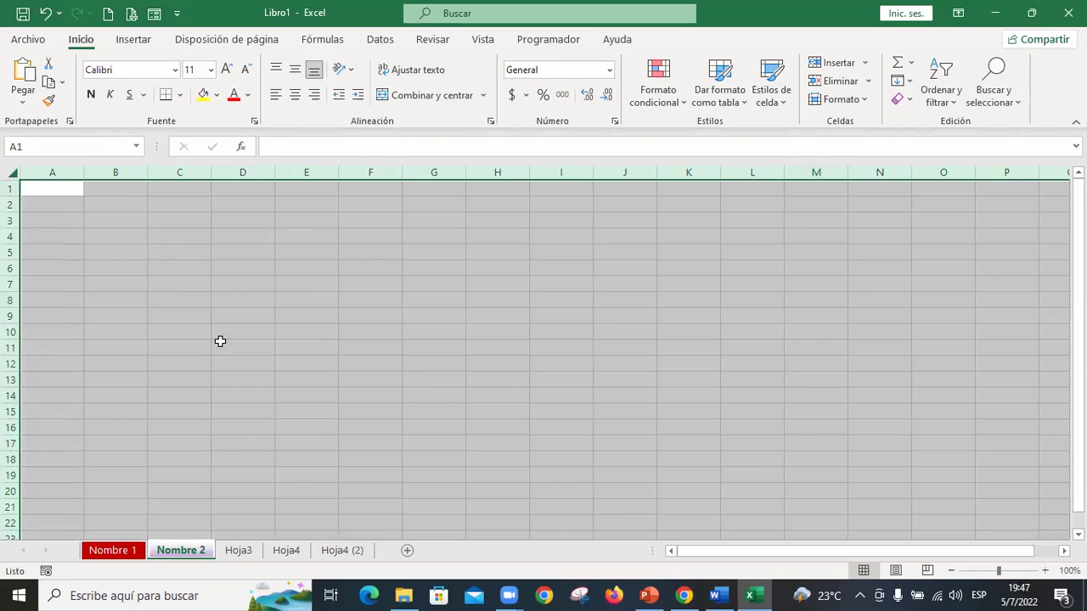
left_click(227, 70)
left_click(226, 70)
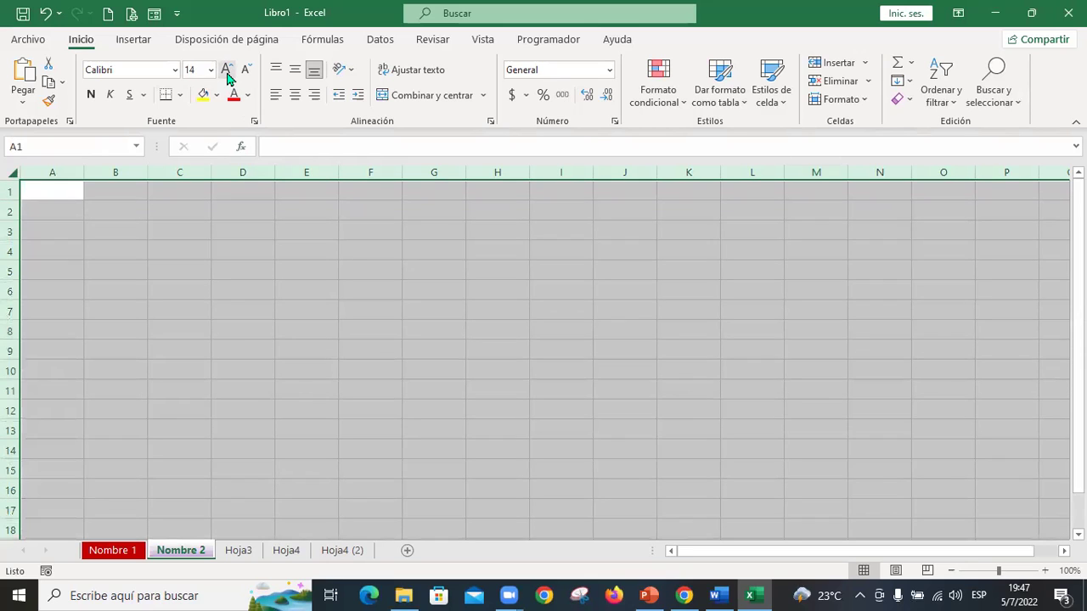
left_click(227, 69)
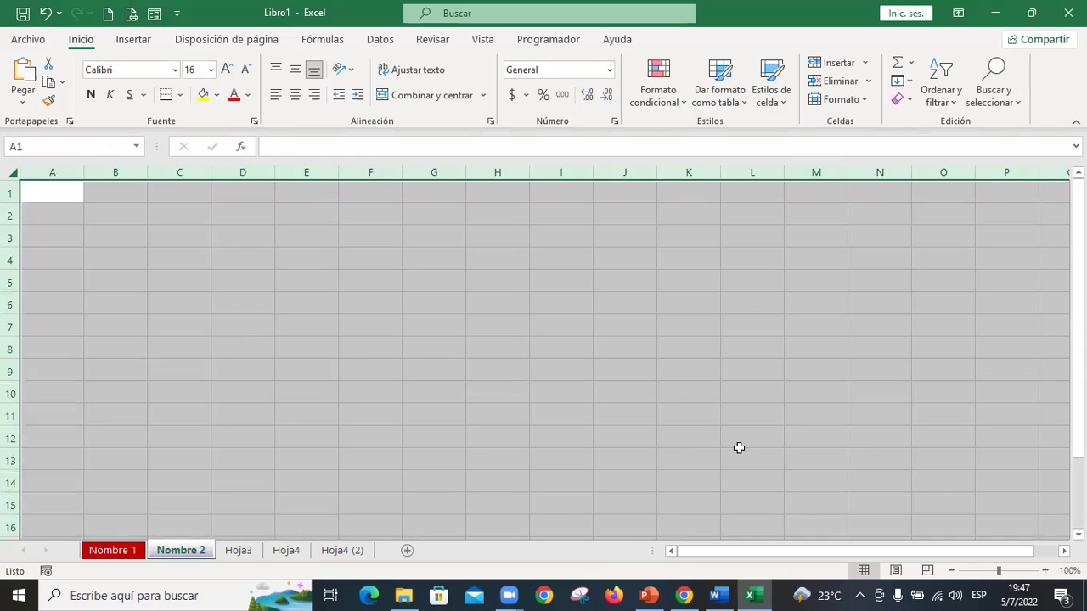
left_click(210, 70)
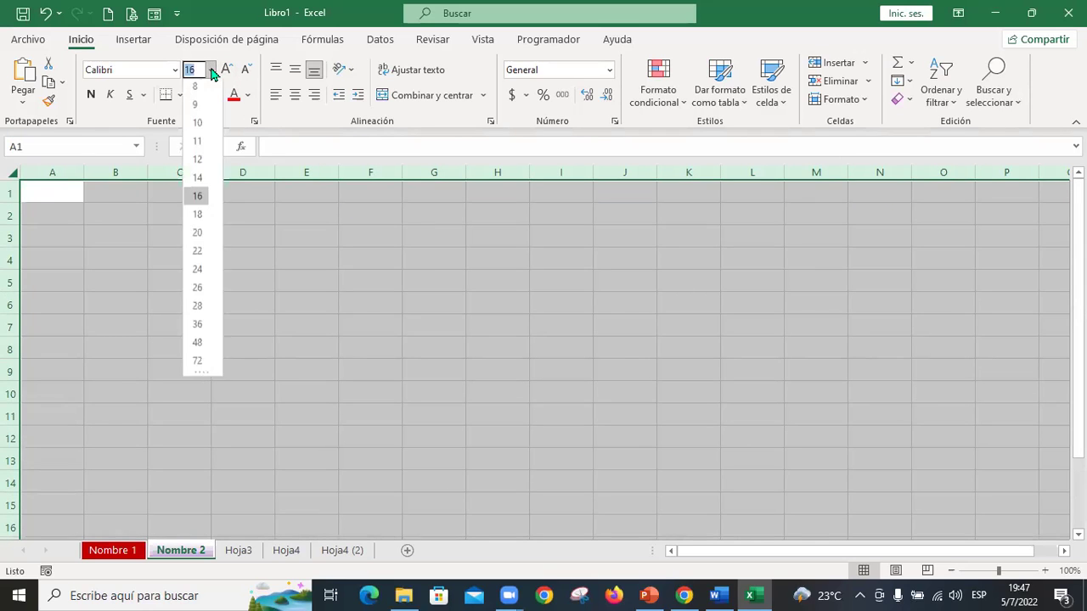
left_click(234, 17)
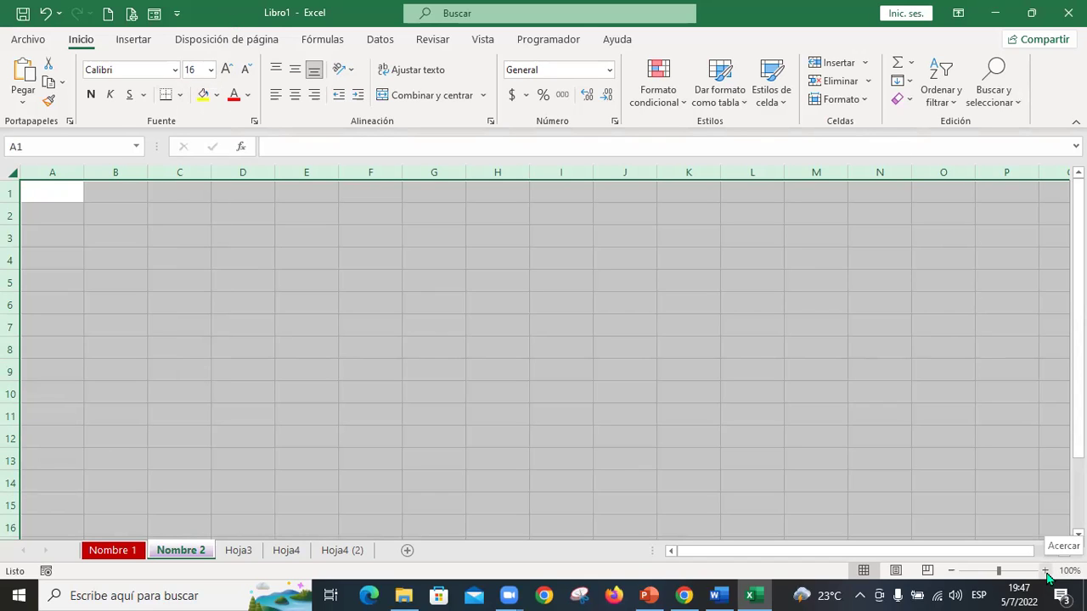
Enlarge the Nombre 2 sheet's display to 130% zoom.
left_click(1047, 572)
left_click(1046, 572)
left_click(1046, 572)
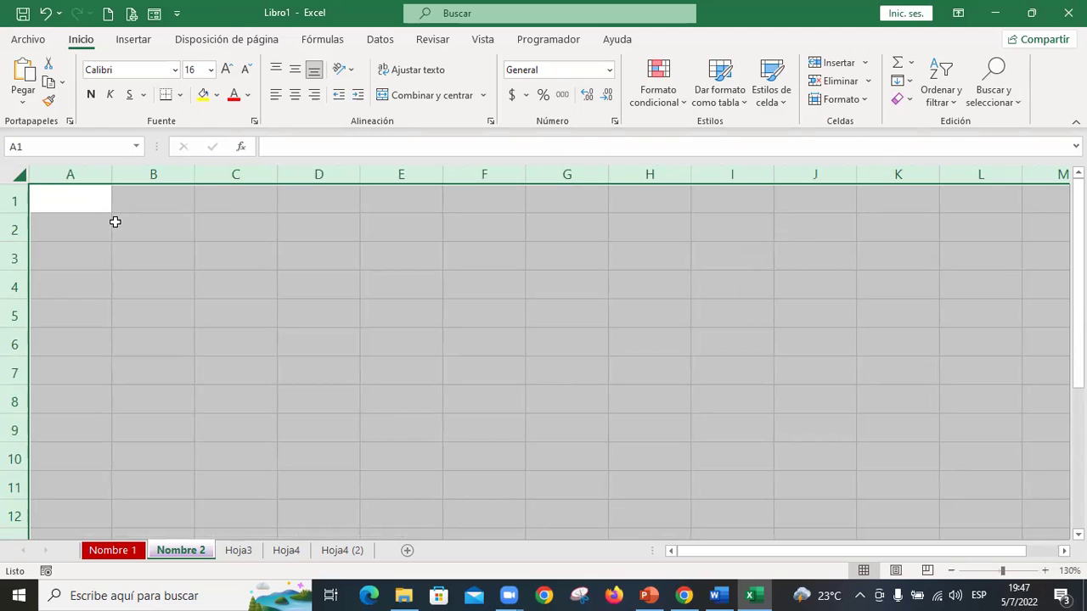
Enter the text "Esto es un texto" in cell A1 of the Nombre 2 sheet.
left_click(64, 200)
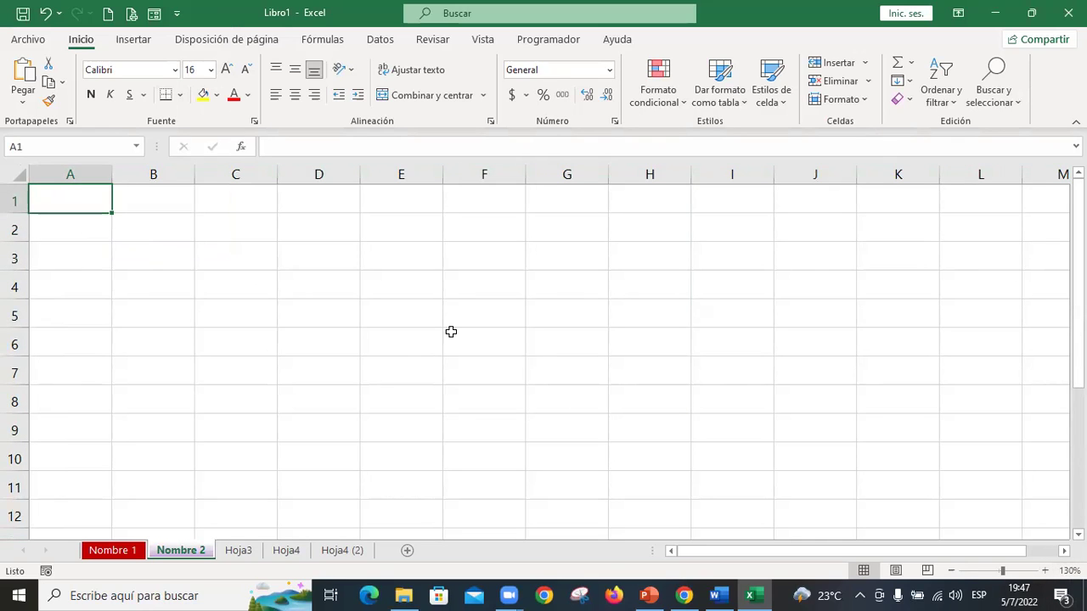
type("Este")
key("BackSpace")
type("o es")
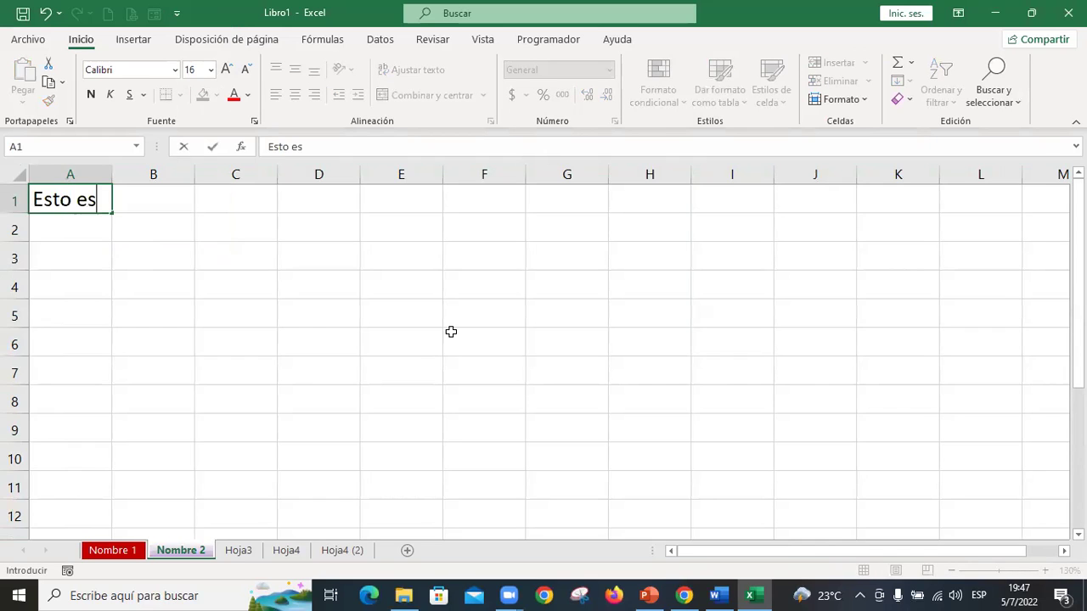
type(" un texxt")
key("BackSpace")
key("BackSpace")
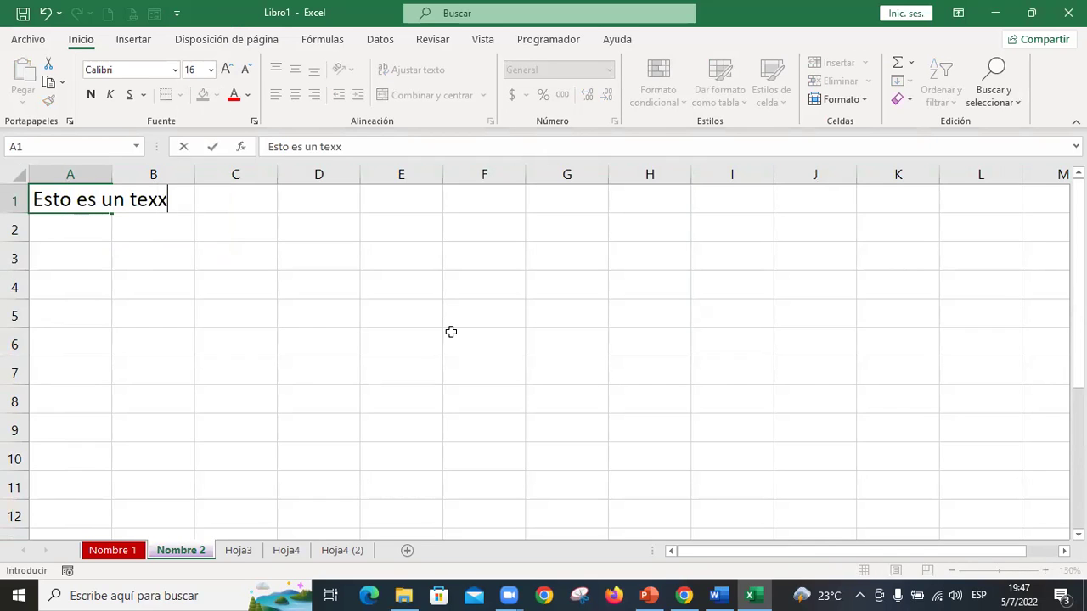
type("to")
key("Return")
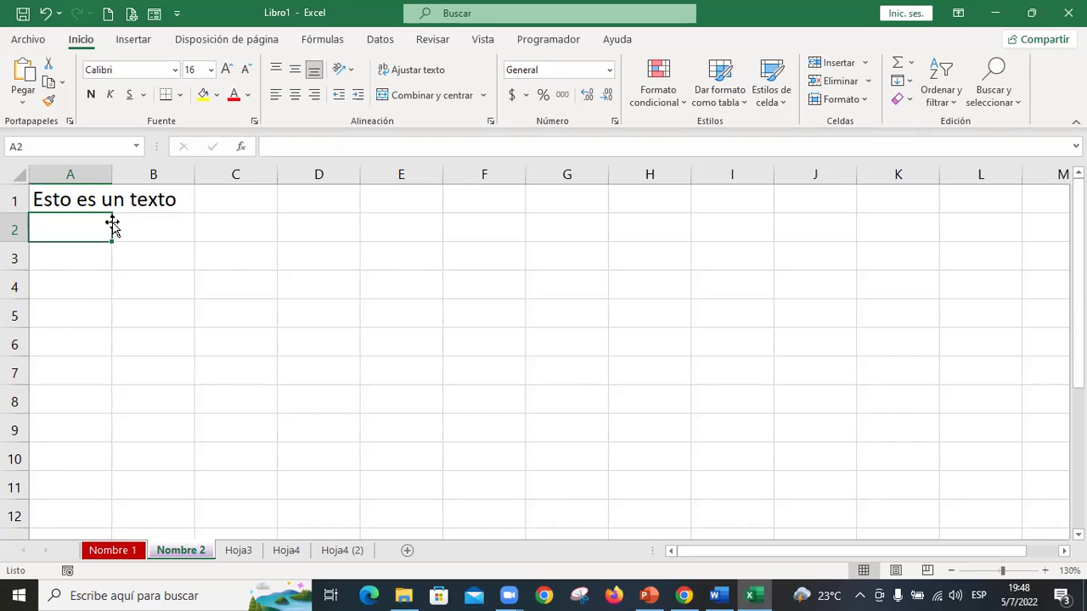
Move the text from cell A1 to C3 and highlight column C and row 3 to identify its reference.
left_click(78, 195)
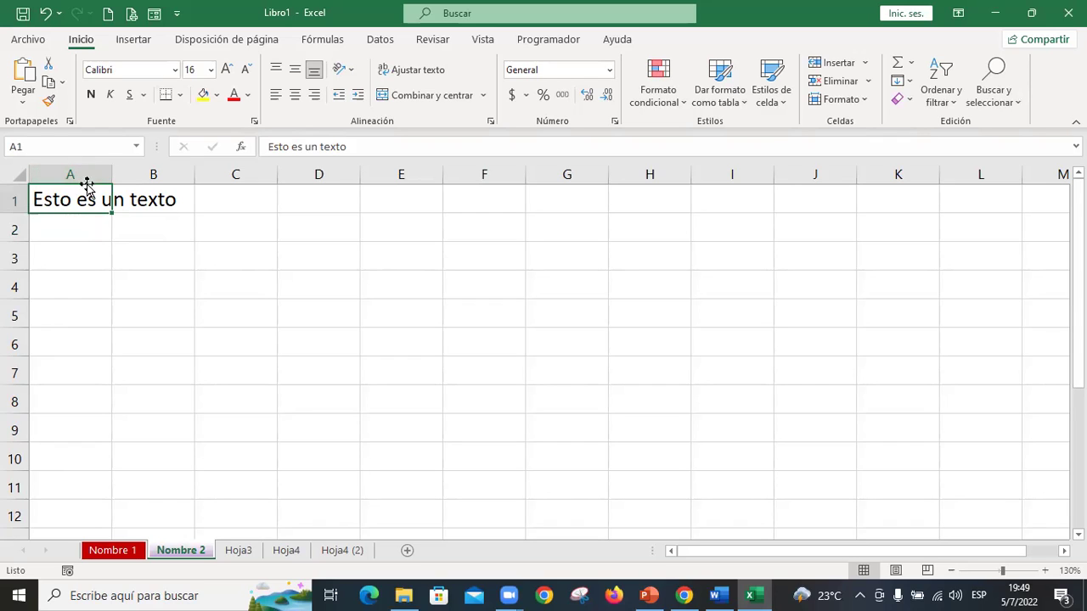
left_click_drag(91, 188, 234, 257)
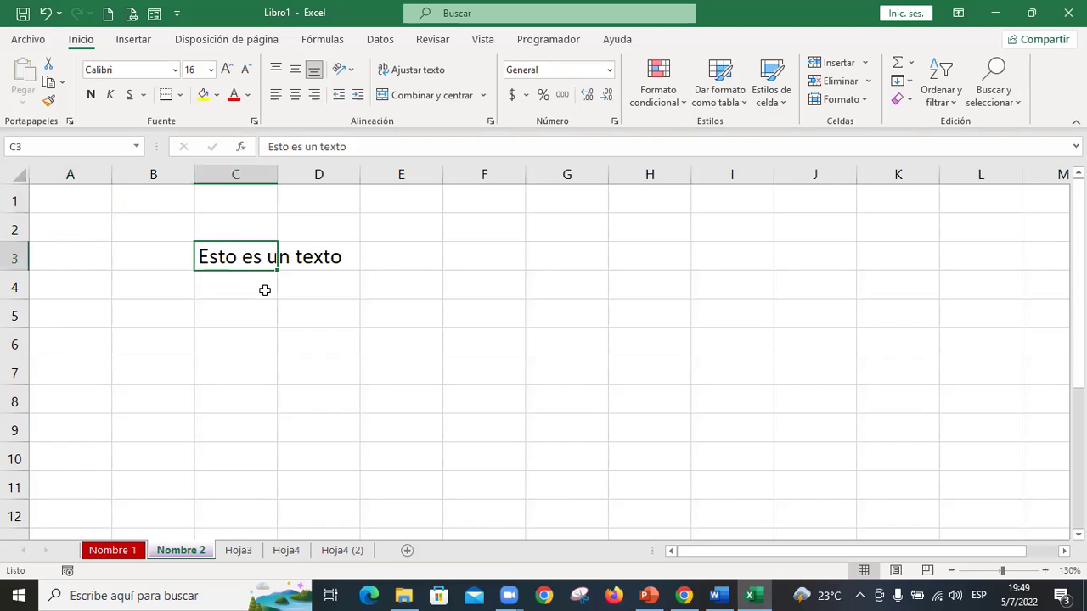
left_click(241, 175)
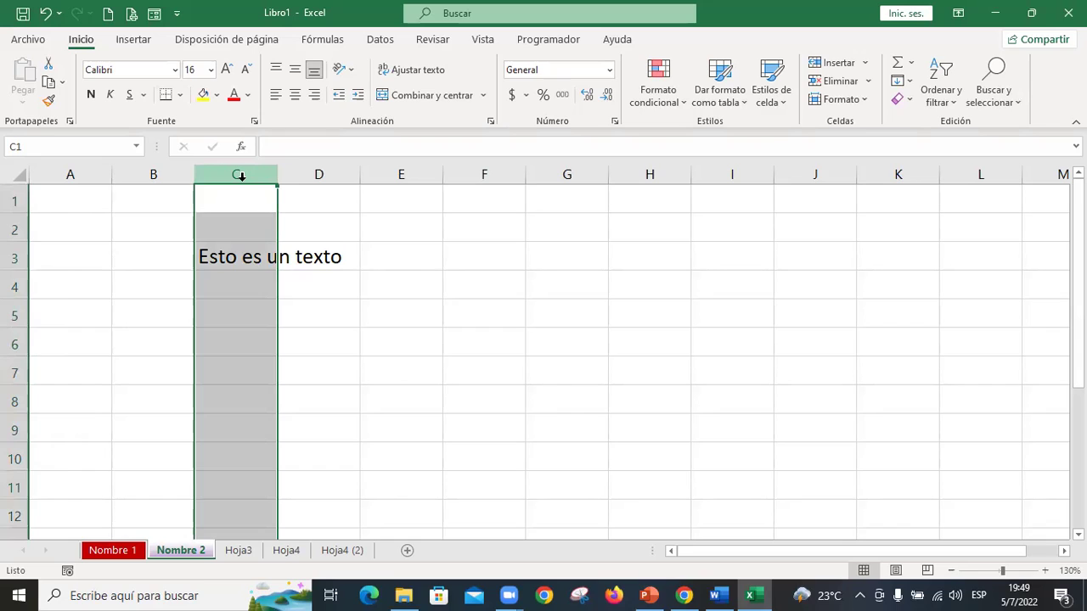
left_click(11, 257)
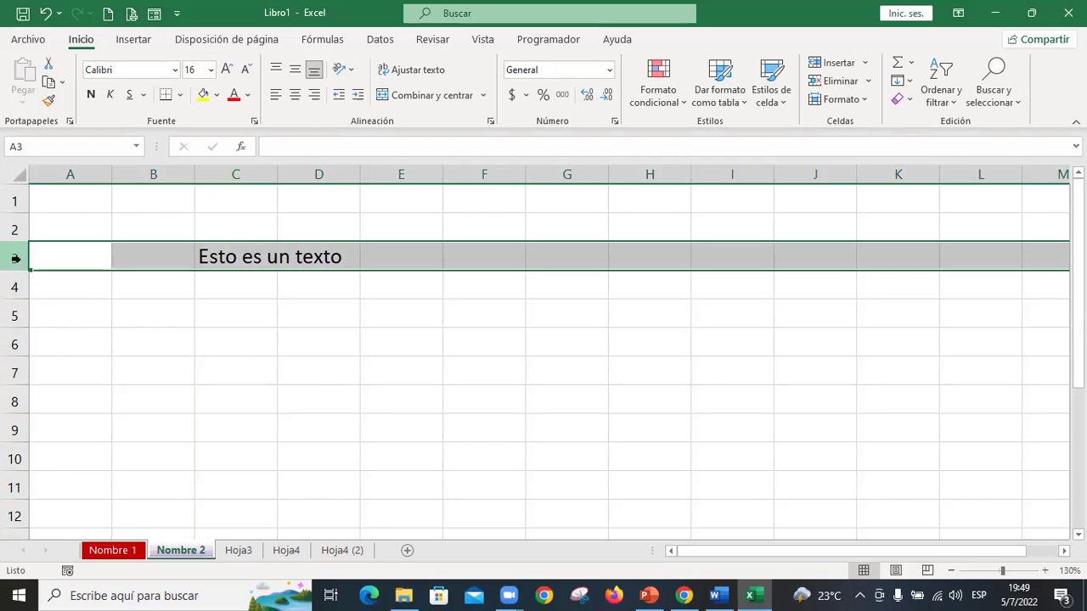
Autofit column C to its text and widen it a little further.
left_click(237, 316)
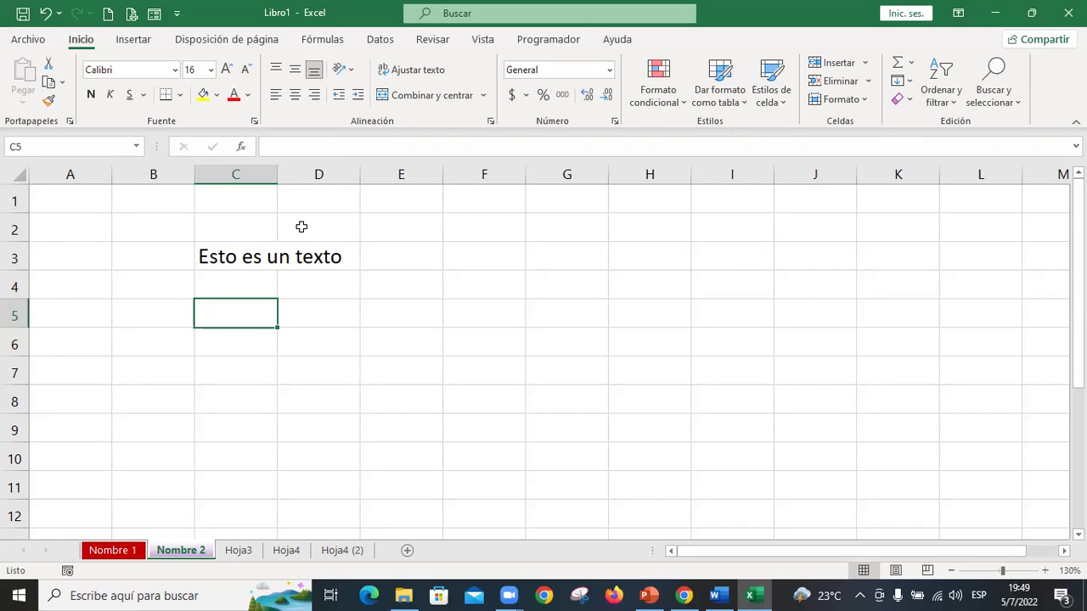
double_click(278, 175)
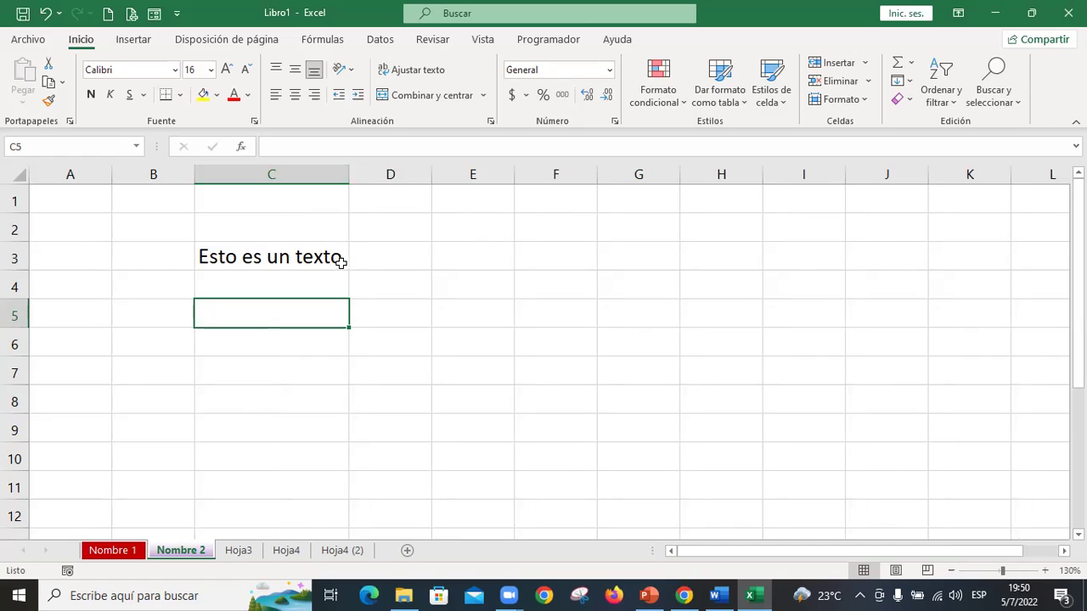
left_click(391, 257)
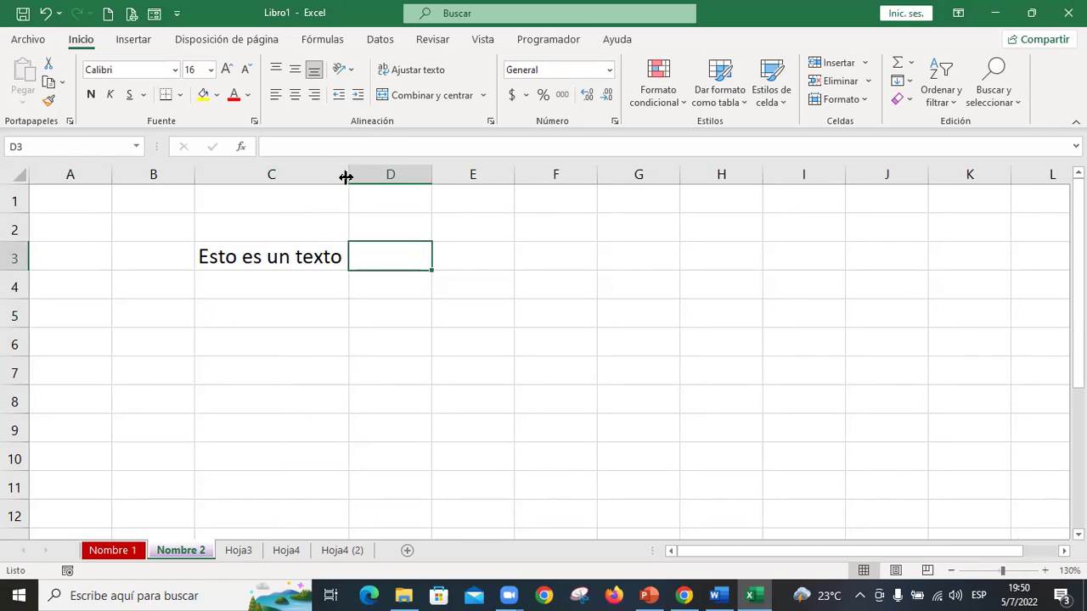
left_click_drag(347, 177, 392, 182)
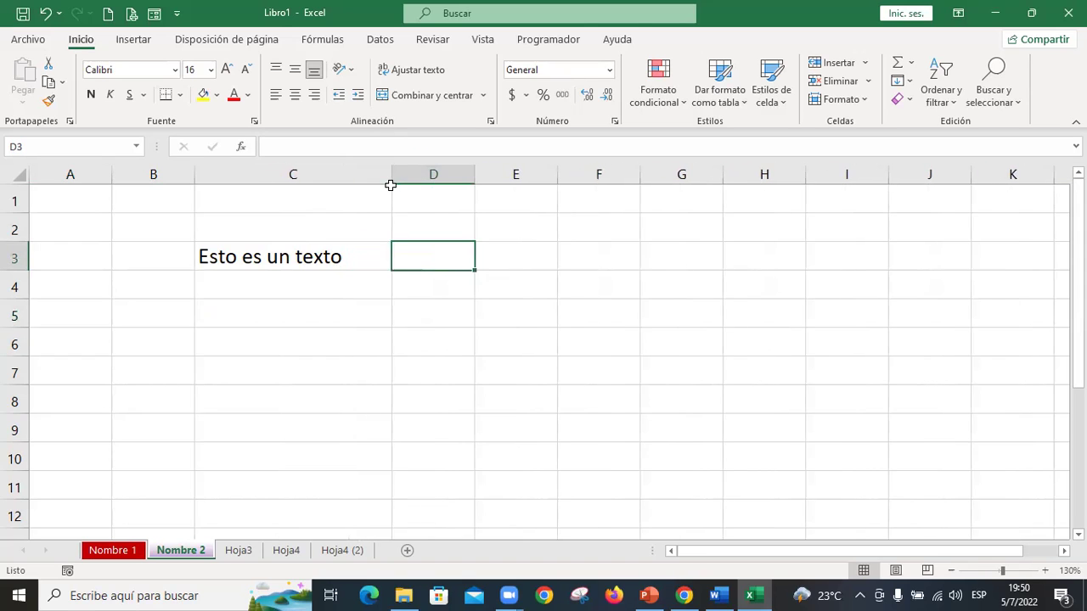
left_click(344, 256)
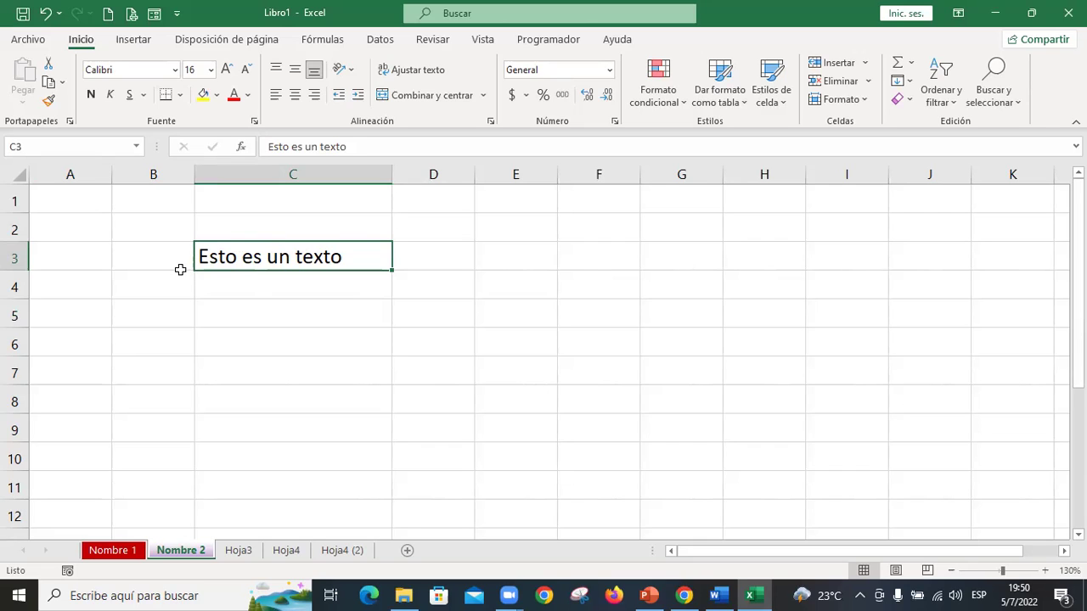
left_click(427, 257)
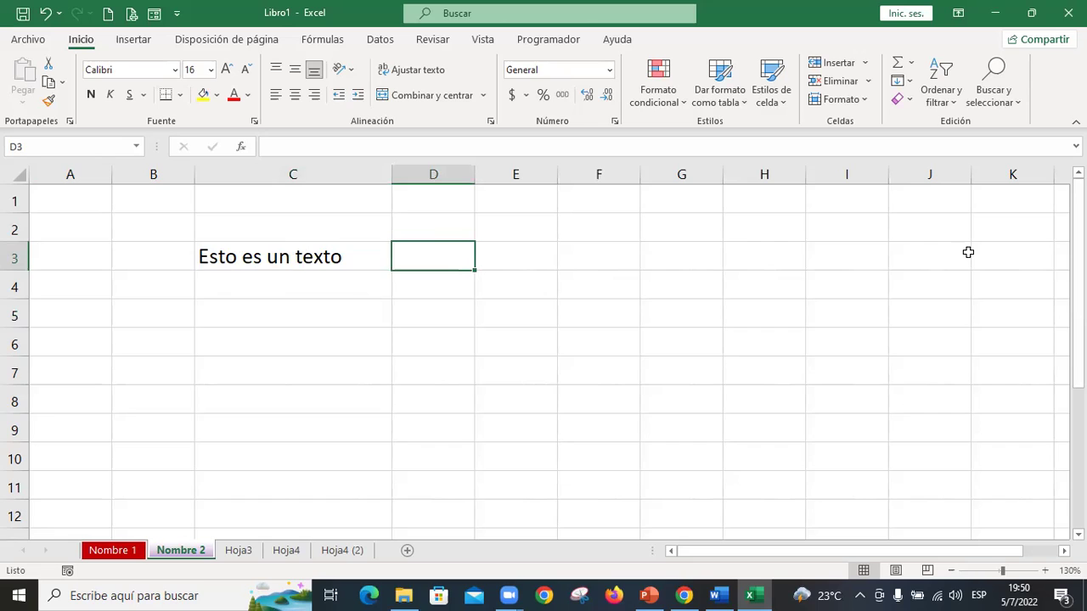
type("1")
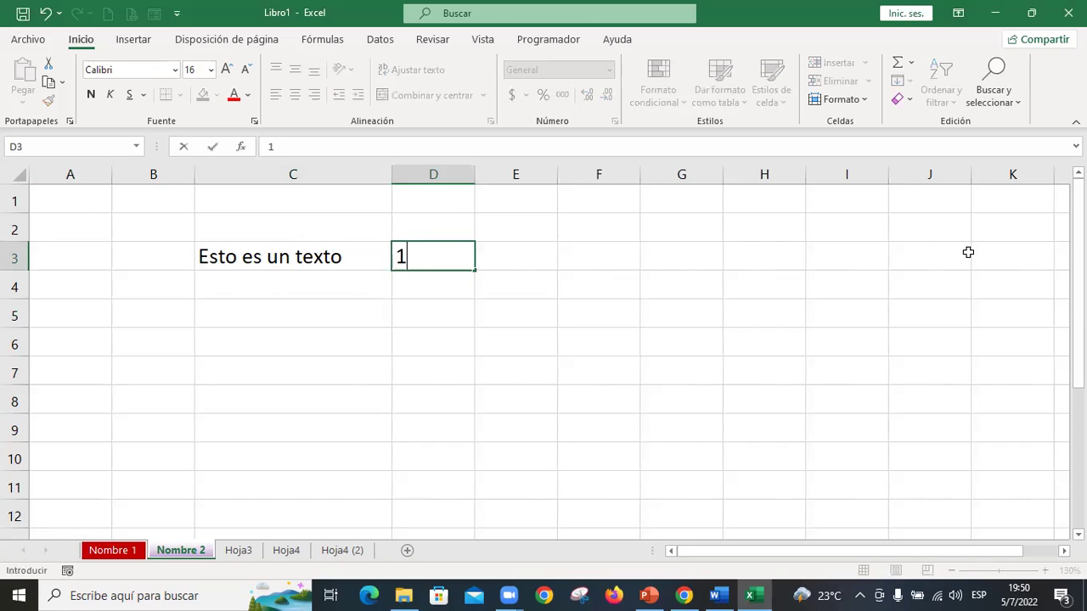
type("2345678910")
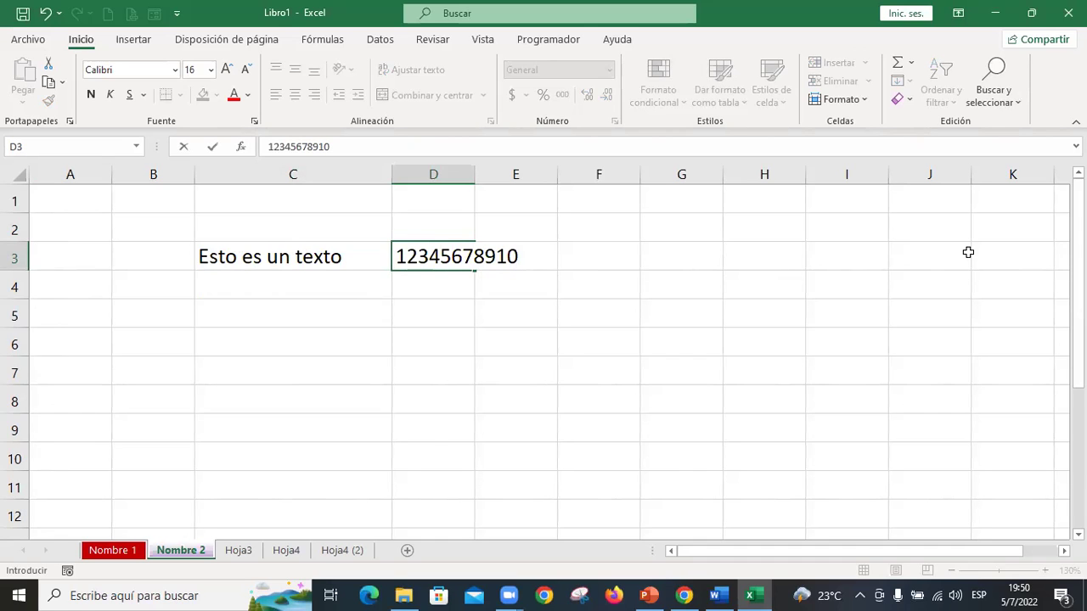
key("Return")
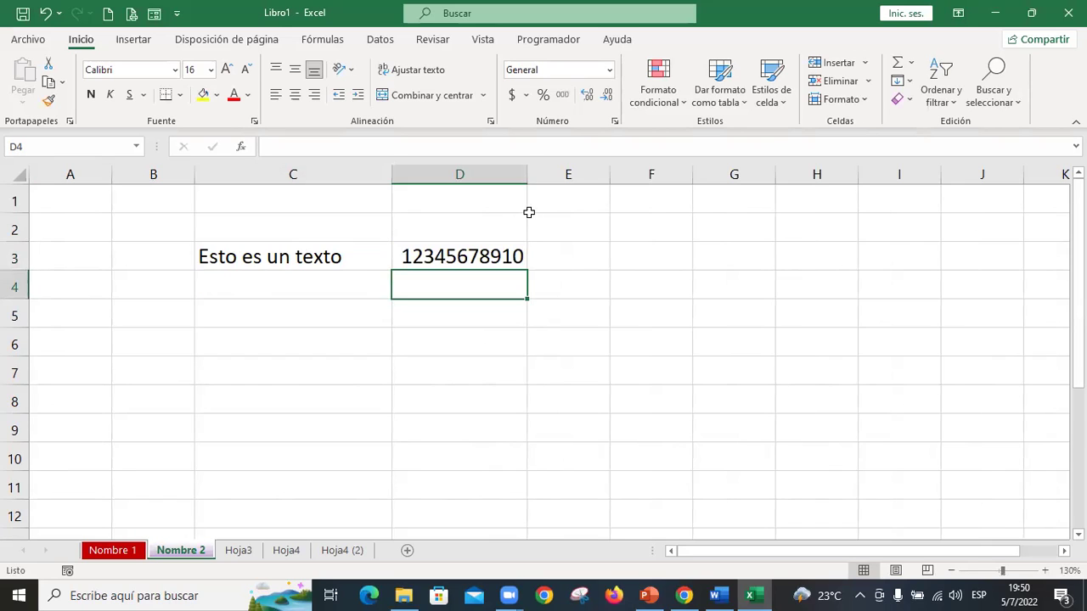
Narrow column D below the width of its number and apply the Número format to cell D3.
left_click_drag(526, 182, 463, 175)
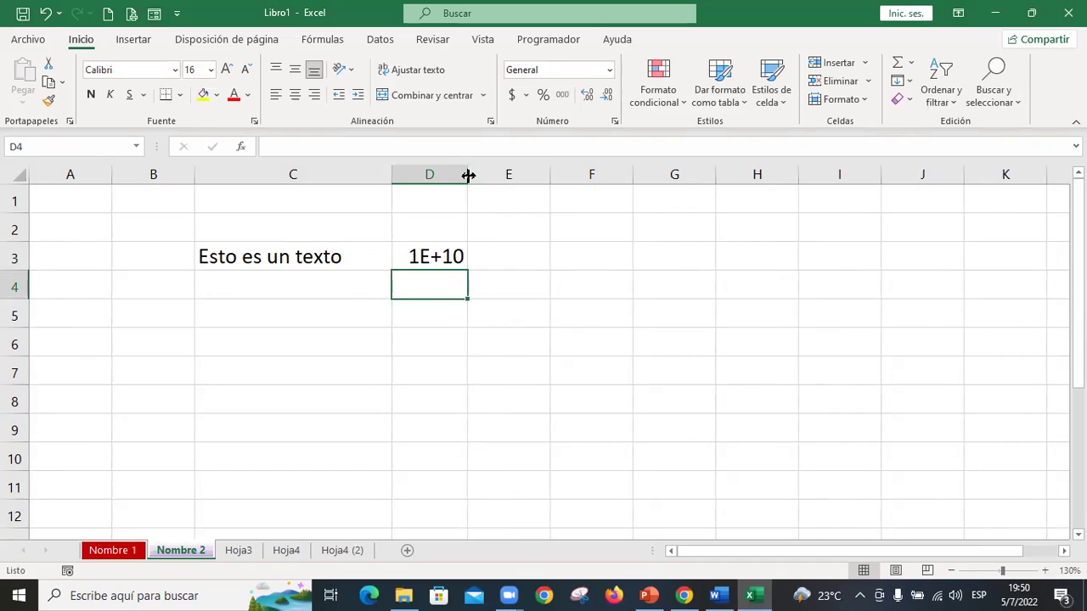
left_click(432, 257)
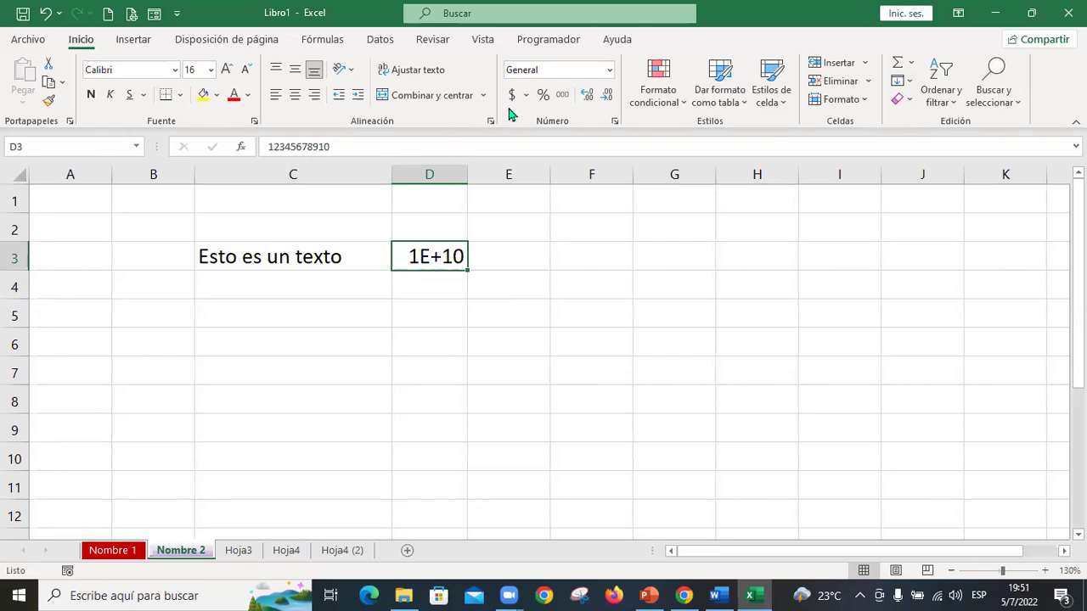
left_click(610, 72)
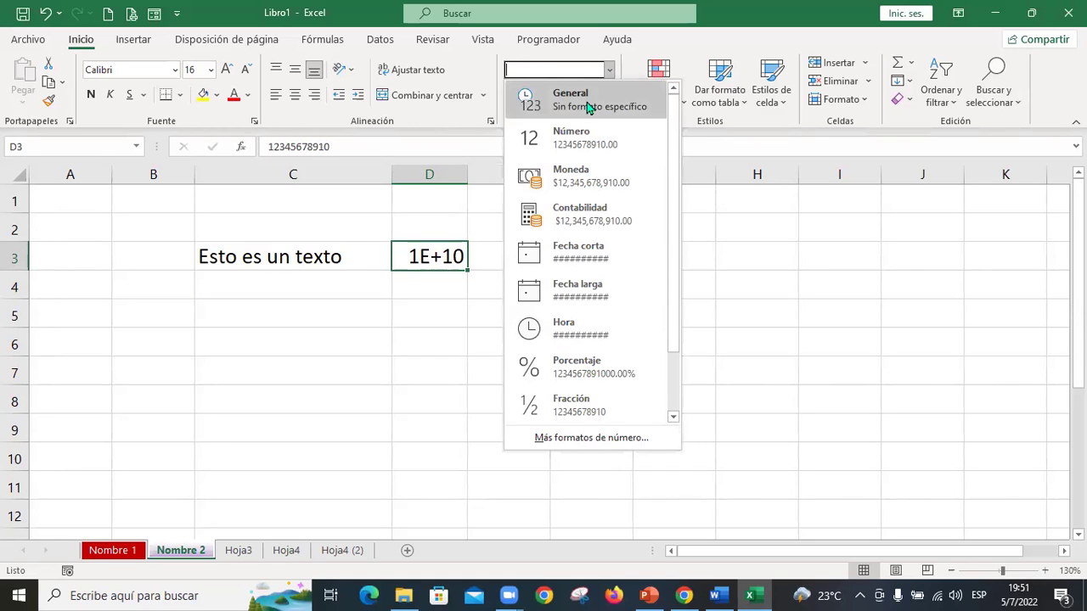
left_click(499, 68)
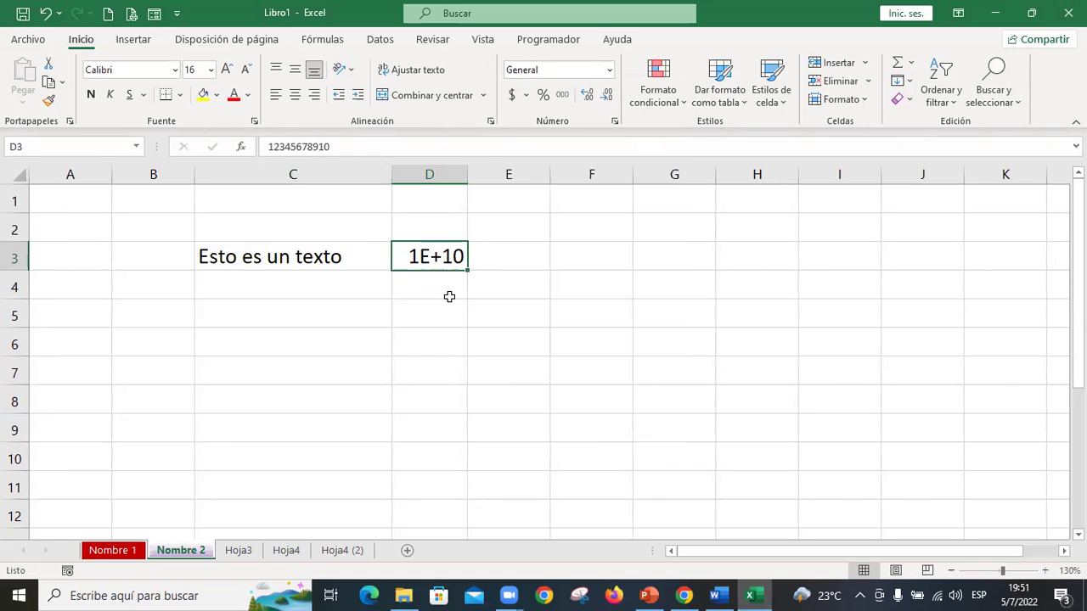
left_click(610, 72)
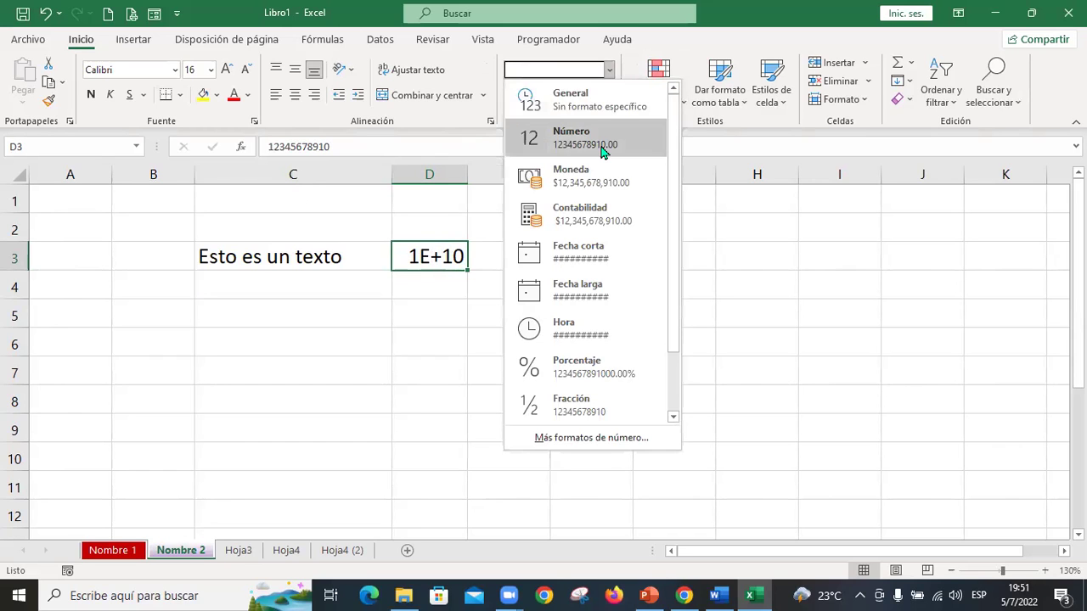
left_click(602, 151)
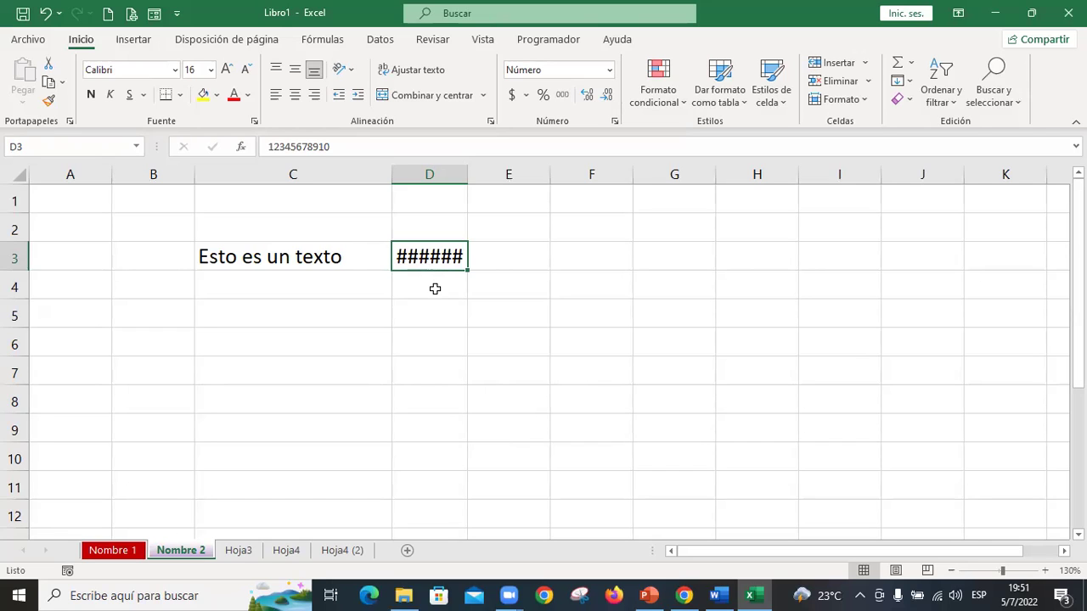
Autofit column D, widen it slightly, and compare the alignment of the text in C3 with the number in D3.
double_click(466, 171)
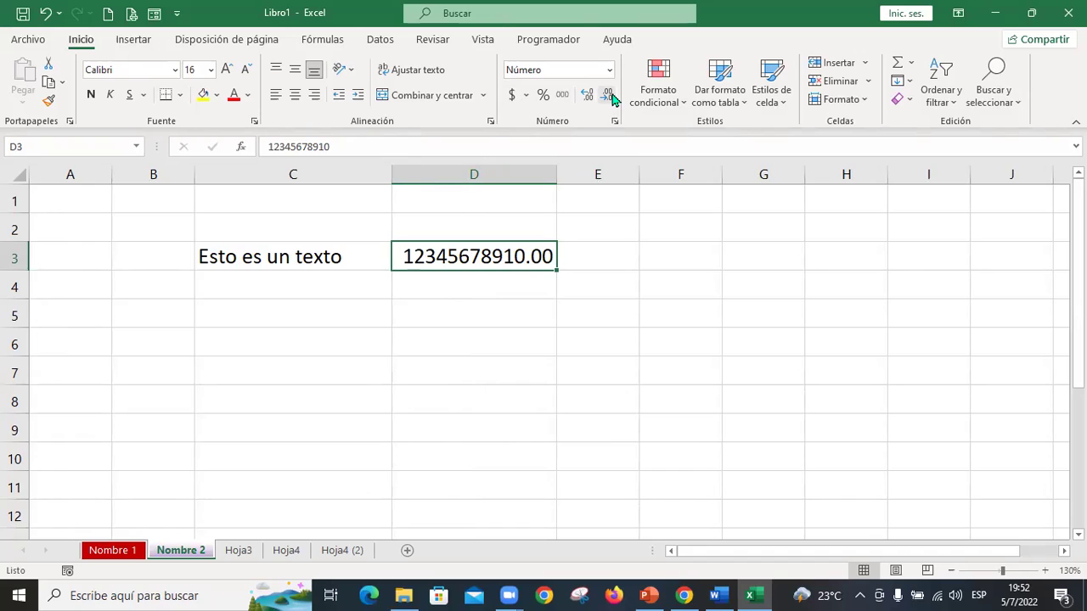
left_click_drag(562, 174, 575, 173)
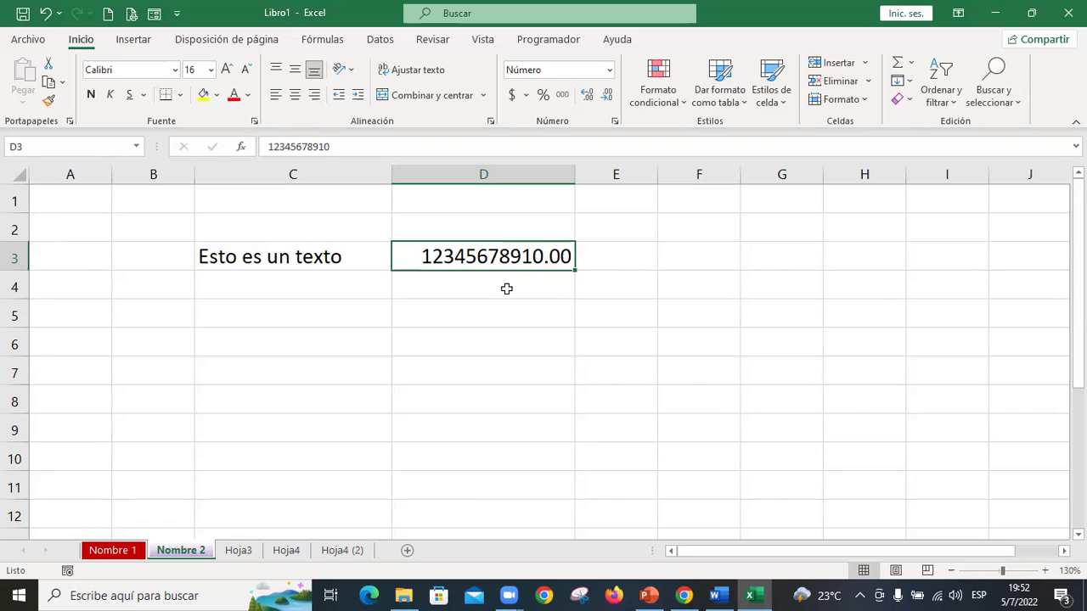
left_click(355, 258)
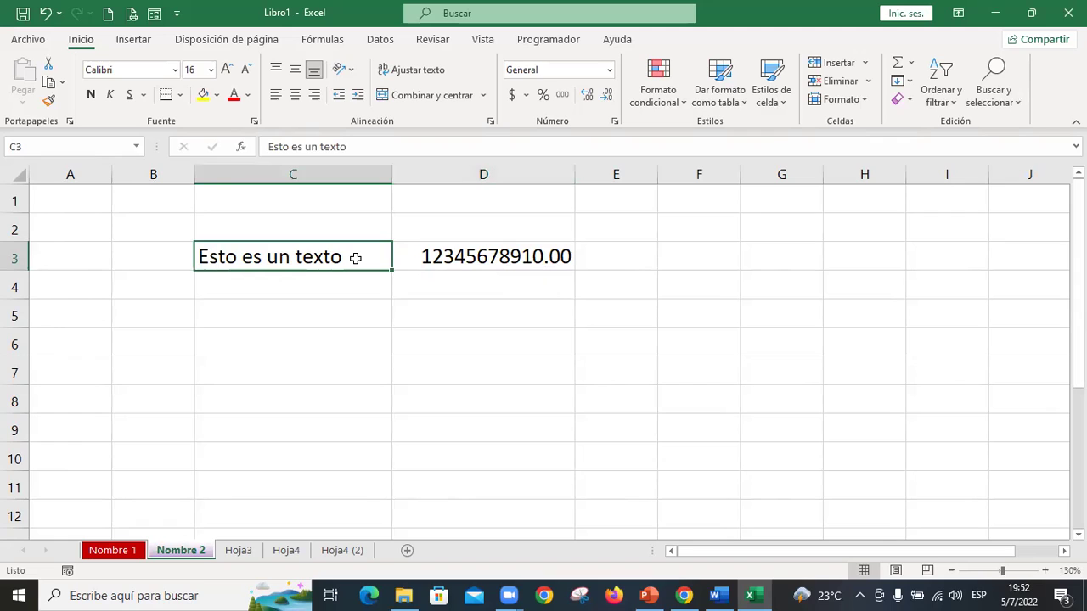
left_click(435, 258)
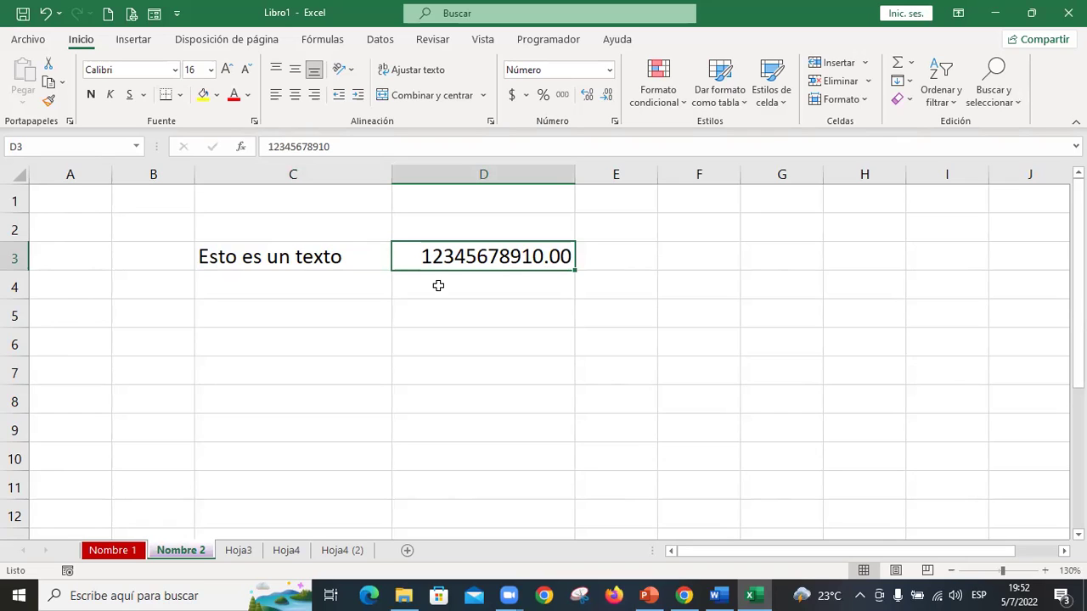
Enter 12.600,300 in cell D4 to test the thousands and decimal separators.
left_click(438, 285)
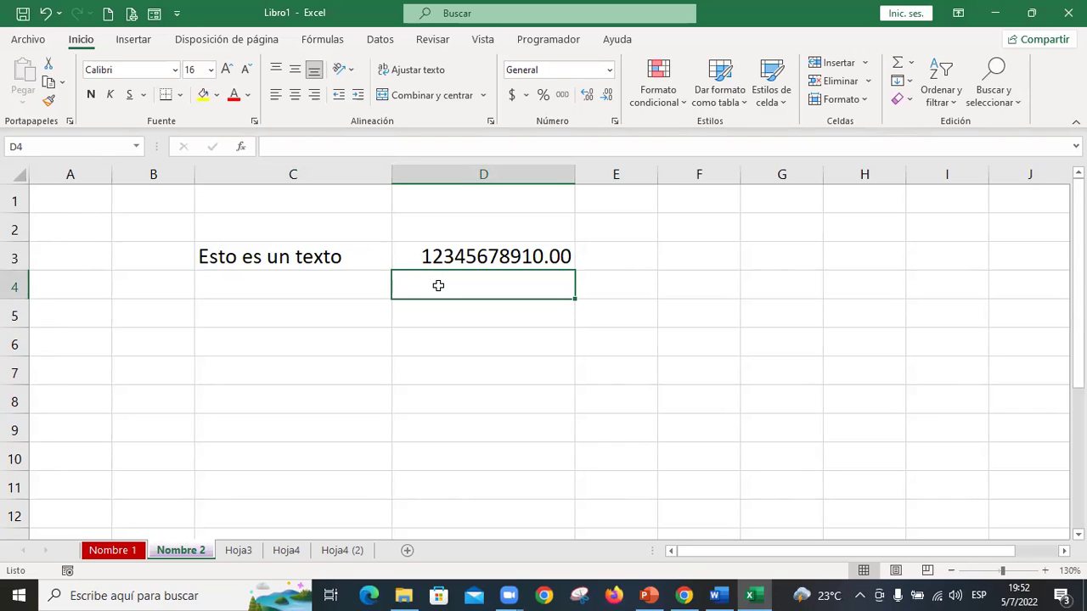
type("12")
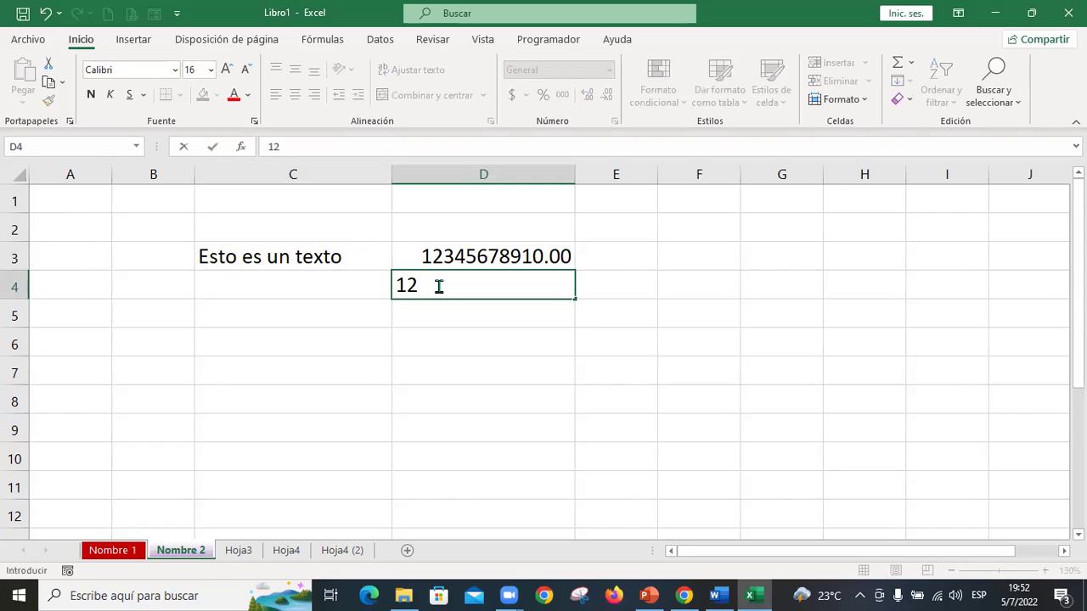
type(".600,300")
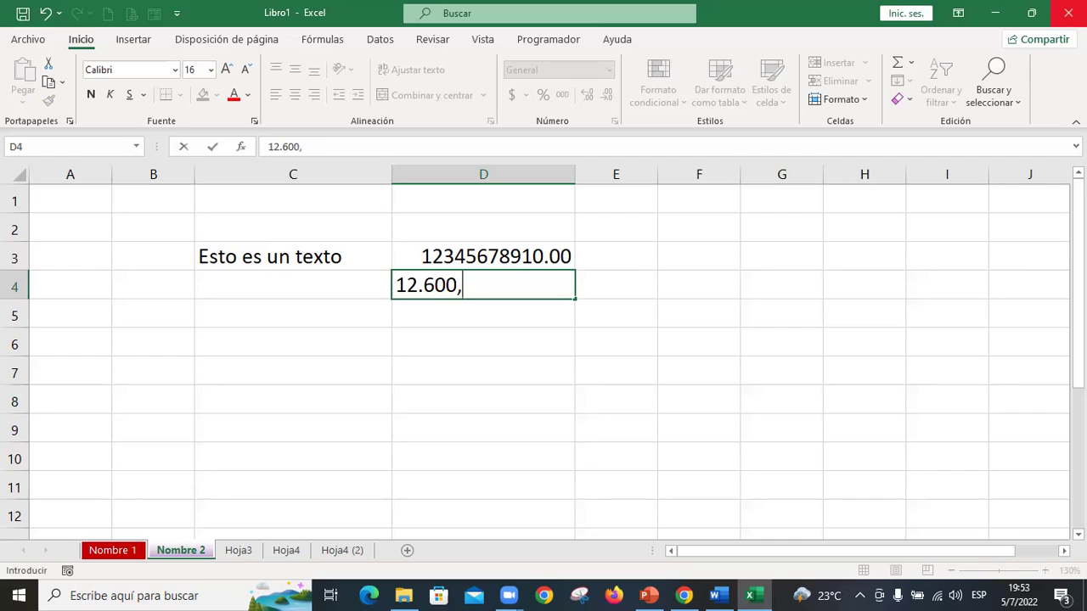
key("Return")
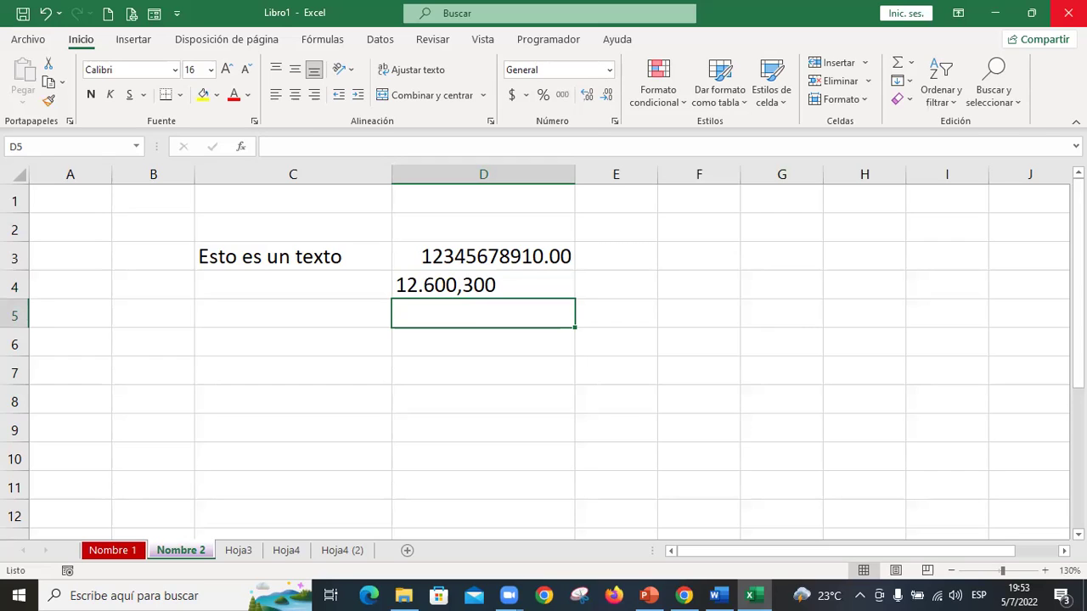
Edit the entry in cell D4 to read 12.600,30.
key("Up")
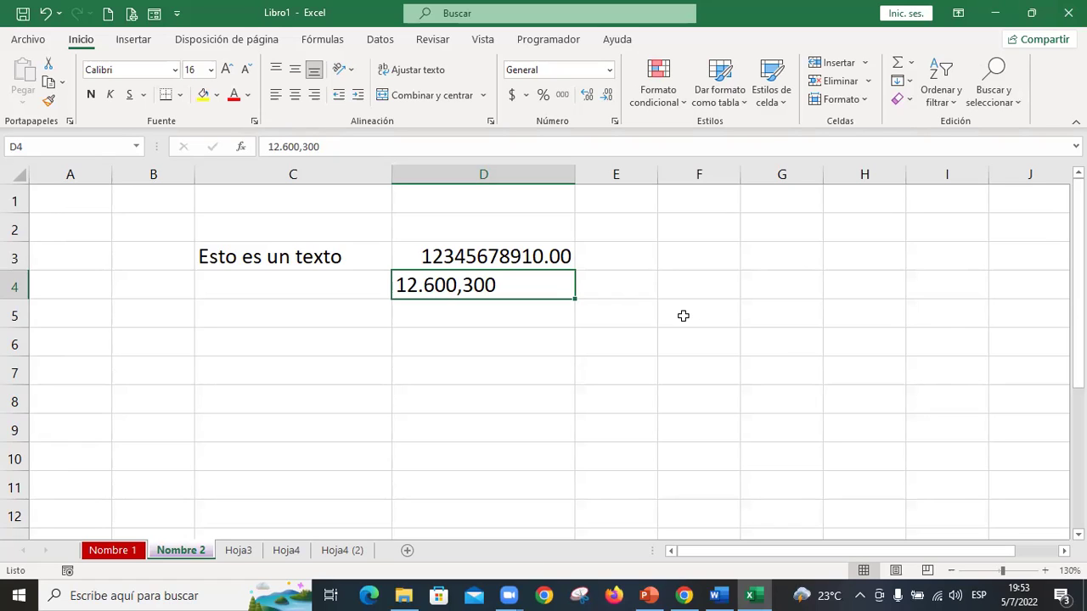
left_click(370, 149)
key("BackSpace")
key("Return")
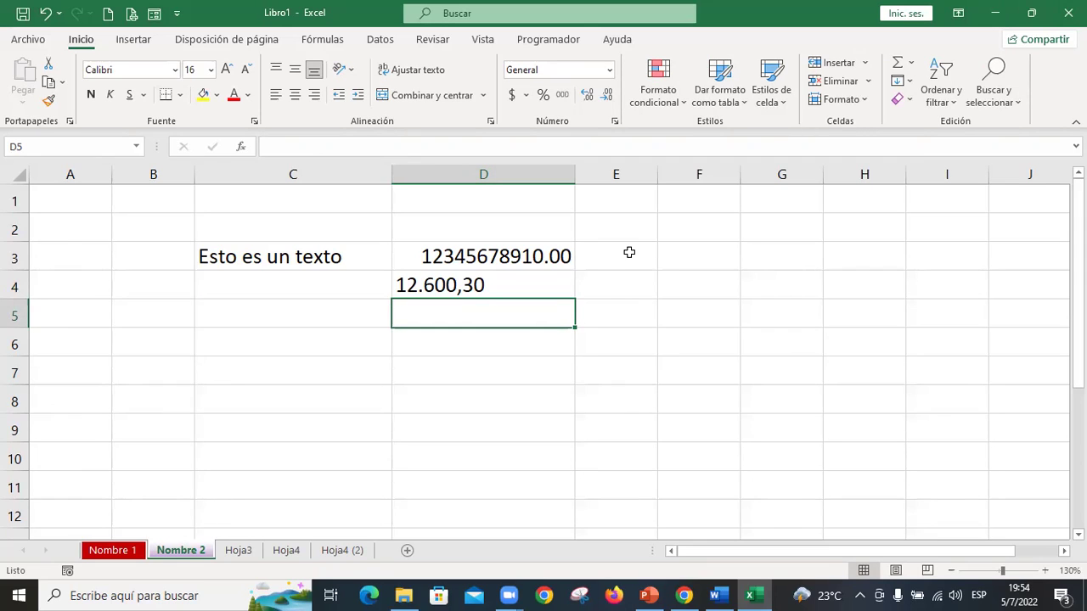
Replace the entry in cell D4 with 12600.3.
key("Up")
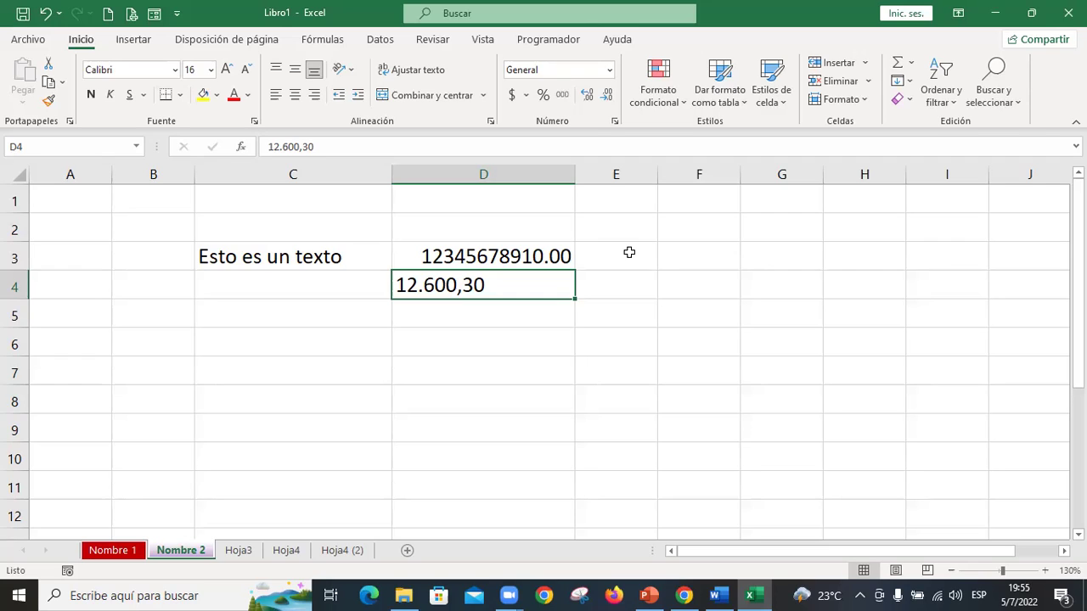
type("12600.3")
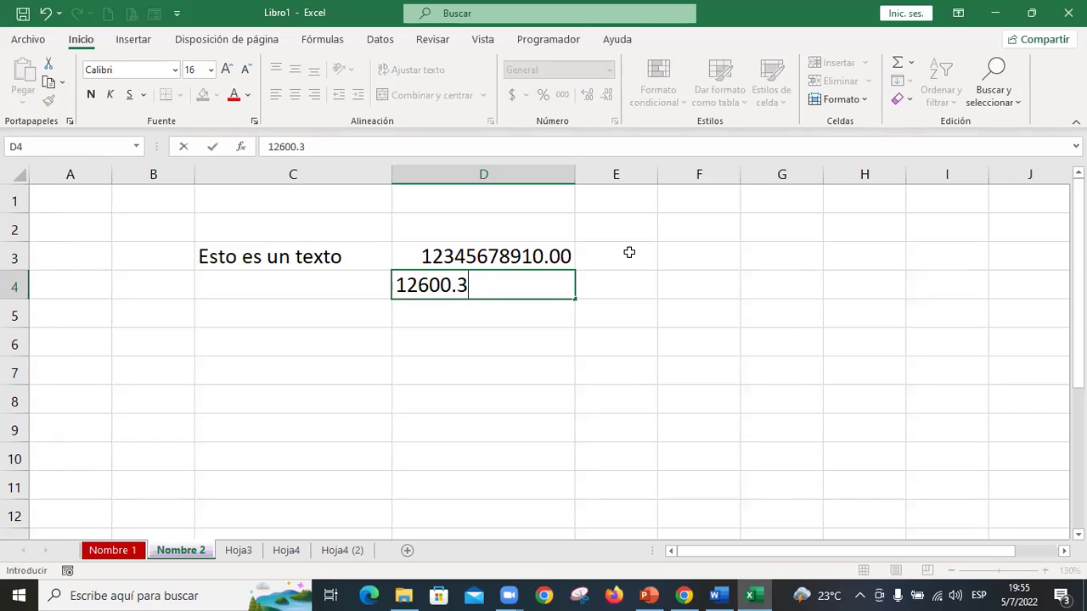
key("Return")
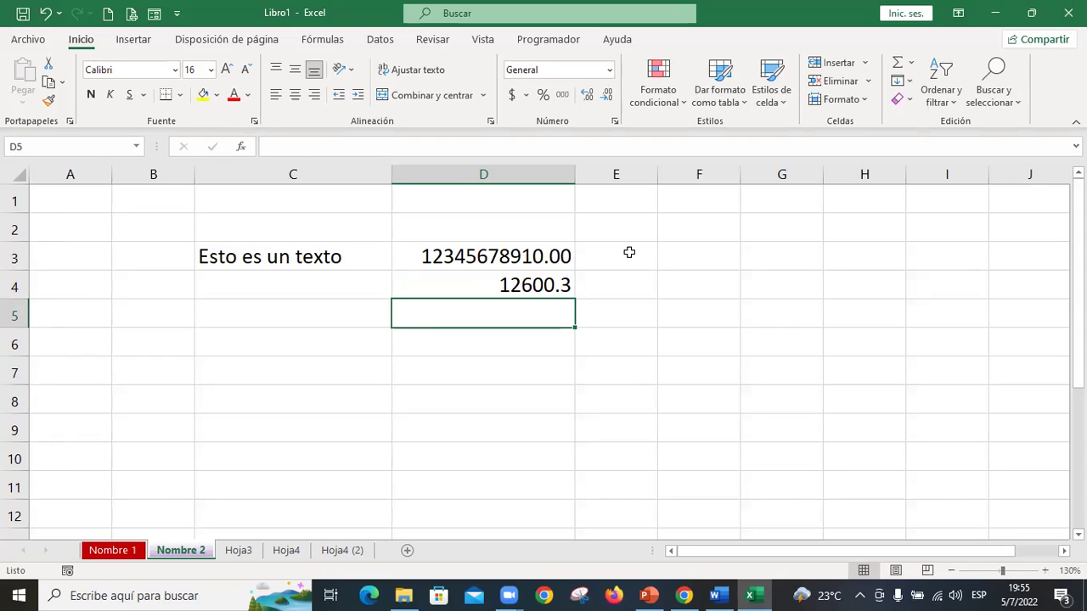
Format cell D4 as Número with 2 decimal places and the thousands separator, previewing 4 decimal places along the way.
key("Up")
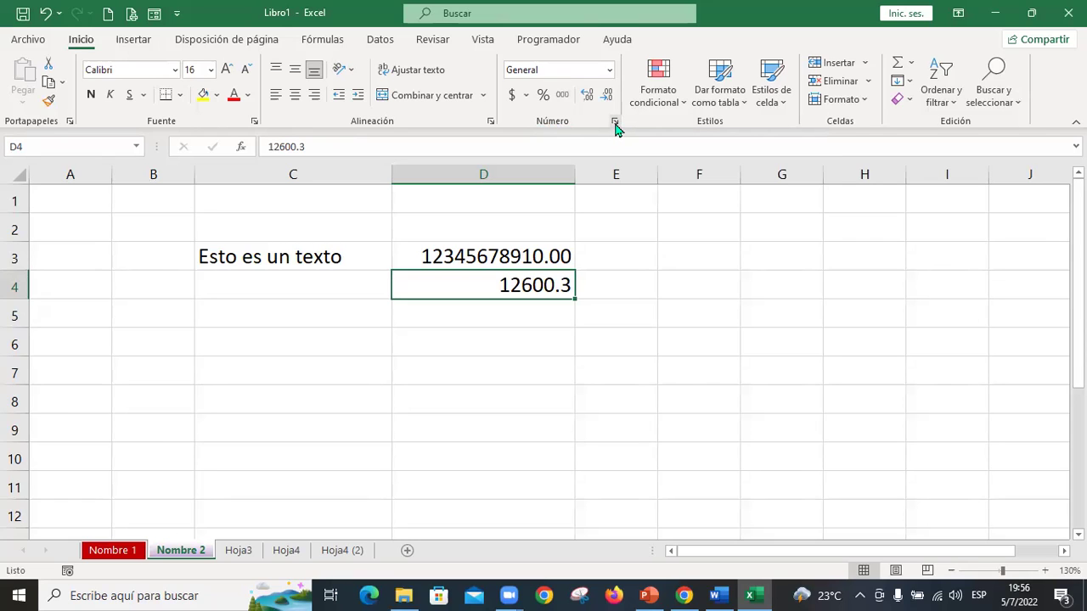
left_click(616, 128)
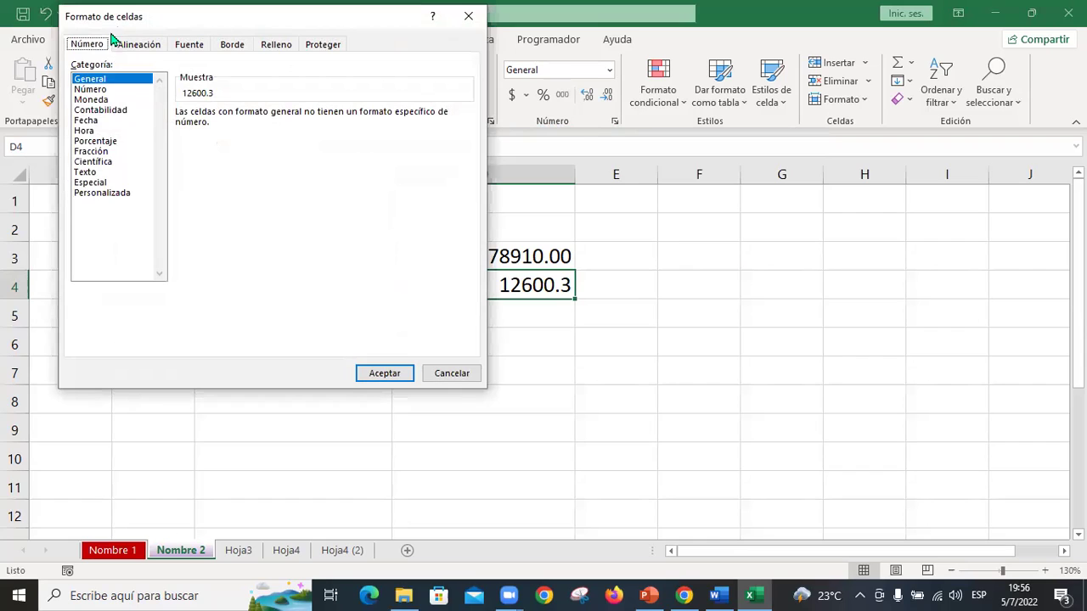
left_click(95, 92)
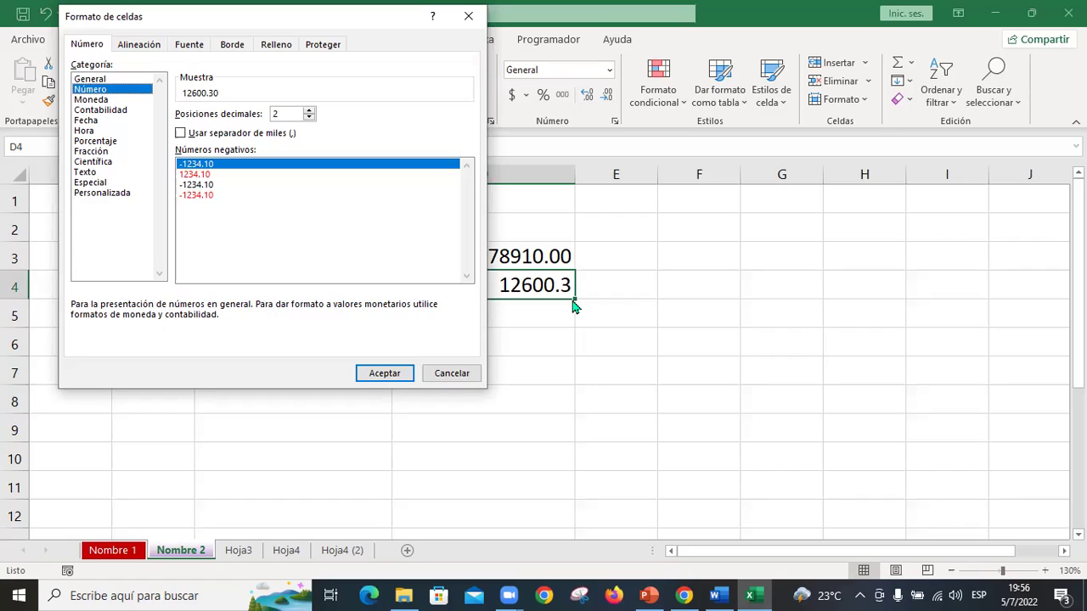
left_click(309, 118)
left_click(309, 110)
left_click(308, 112)
left_click(308, 111)
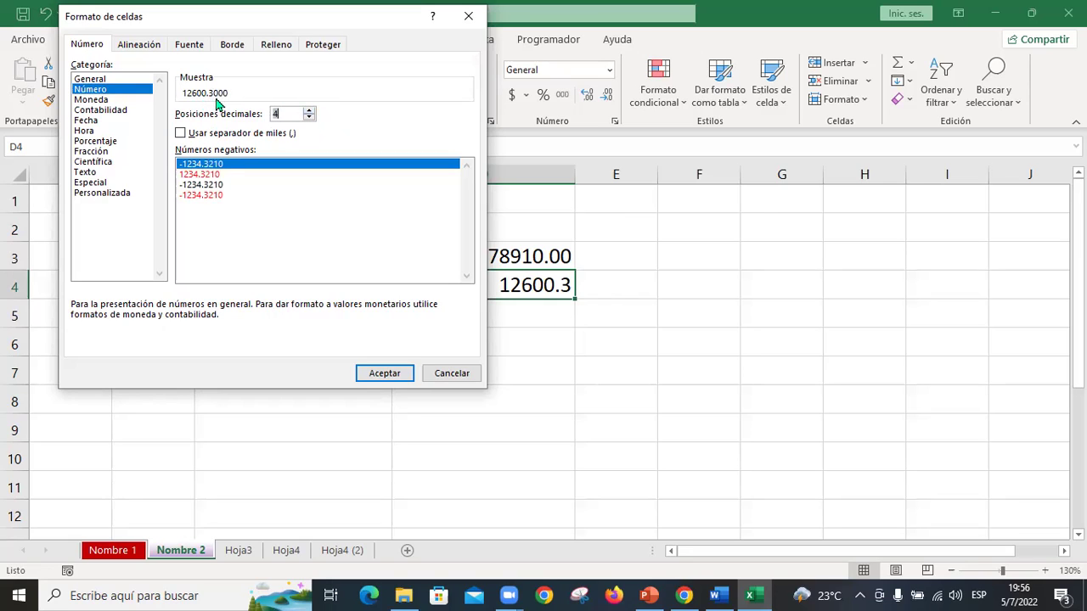
left_click(310, 118)
left_click(309, 118)
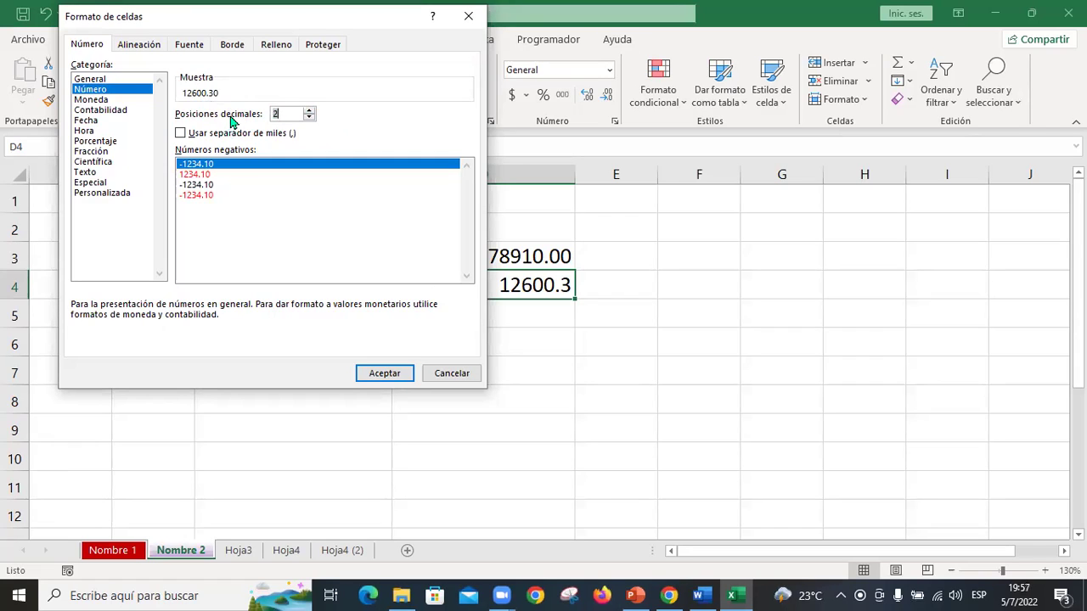
left_click(184, 133)
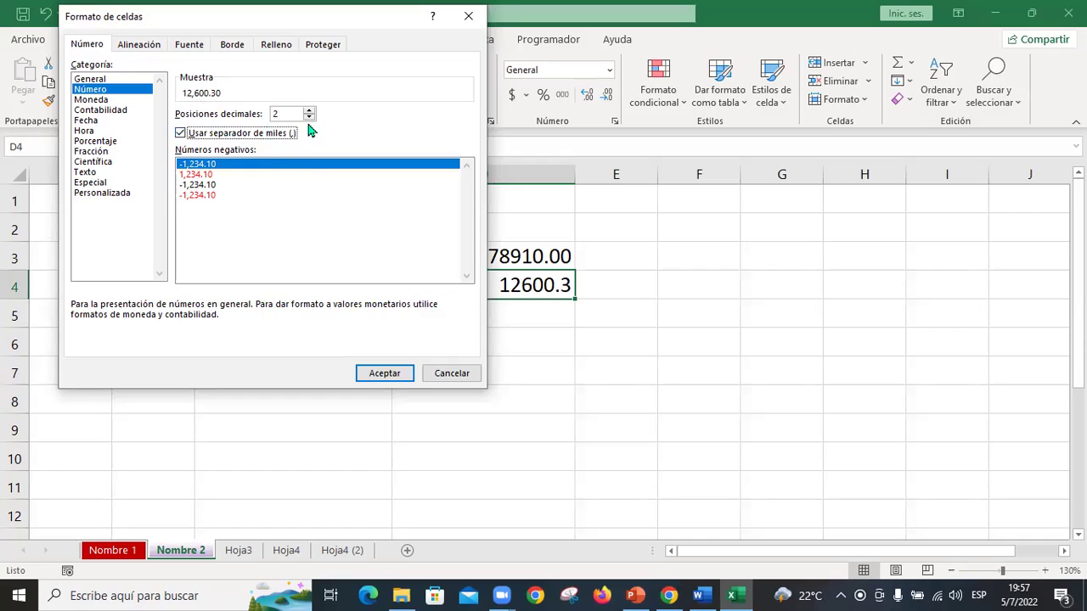
left_click(396, 371)
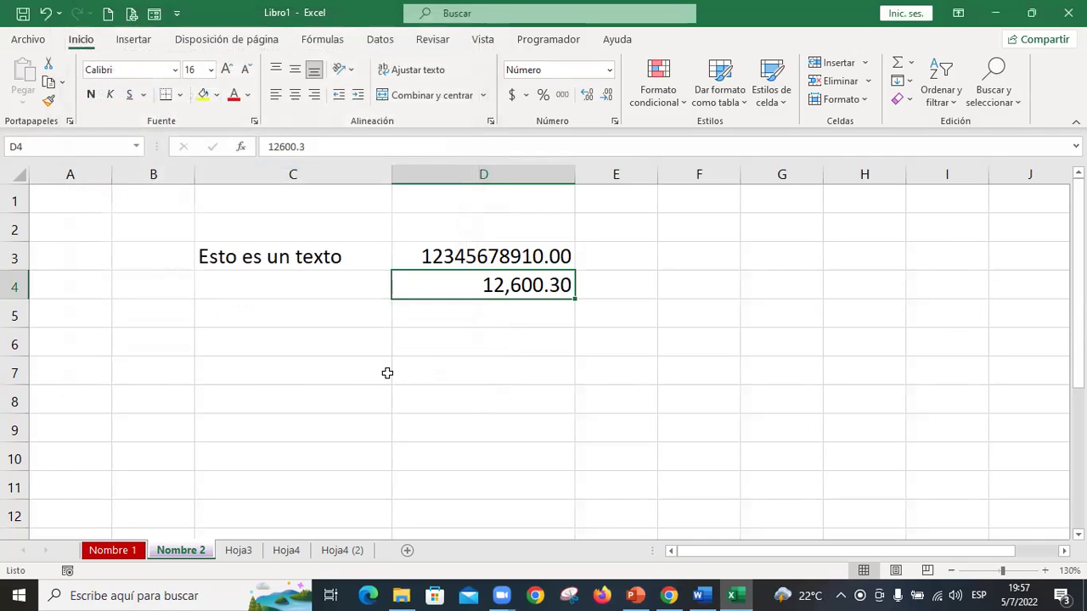
Enter $100 in cell D5 and check the number format assigned to it.
left_click(509, 322)
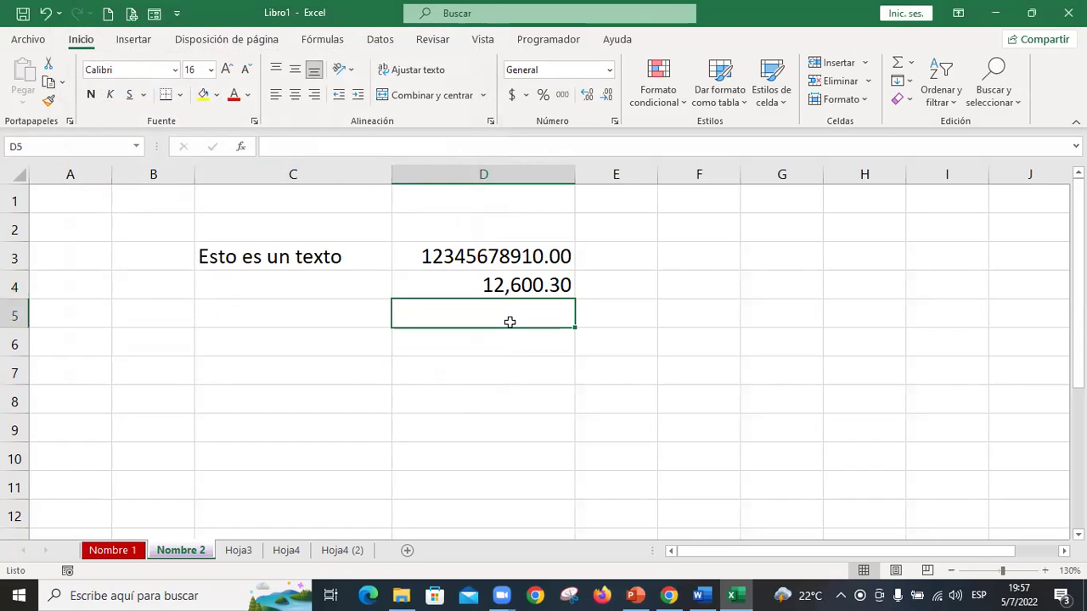
type("$")
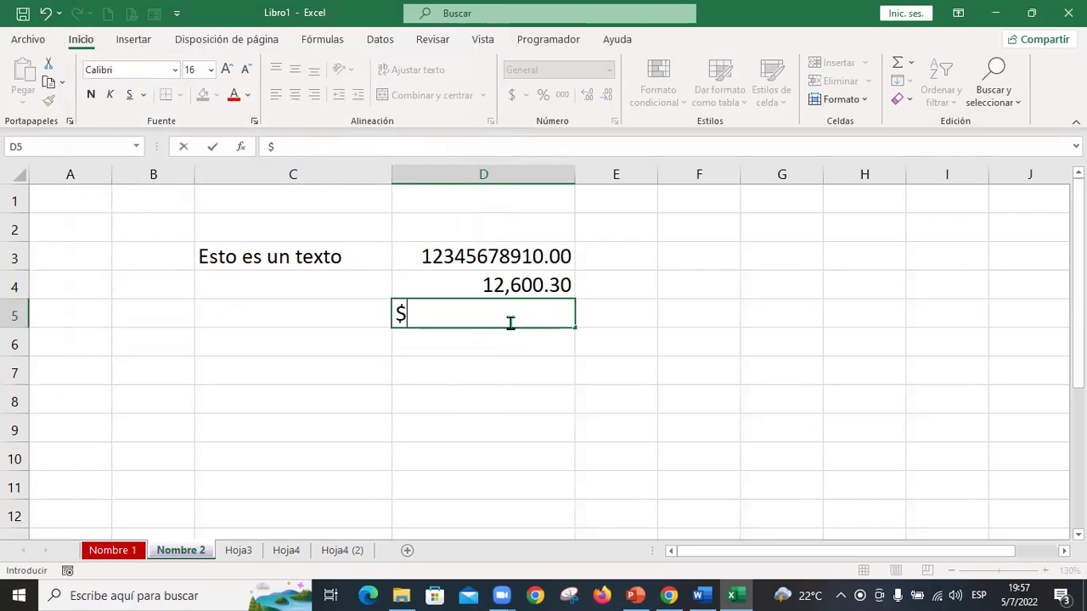
type("100")
key("Return")
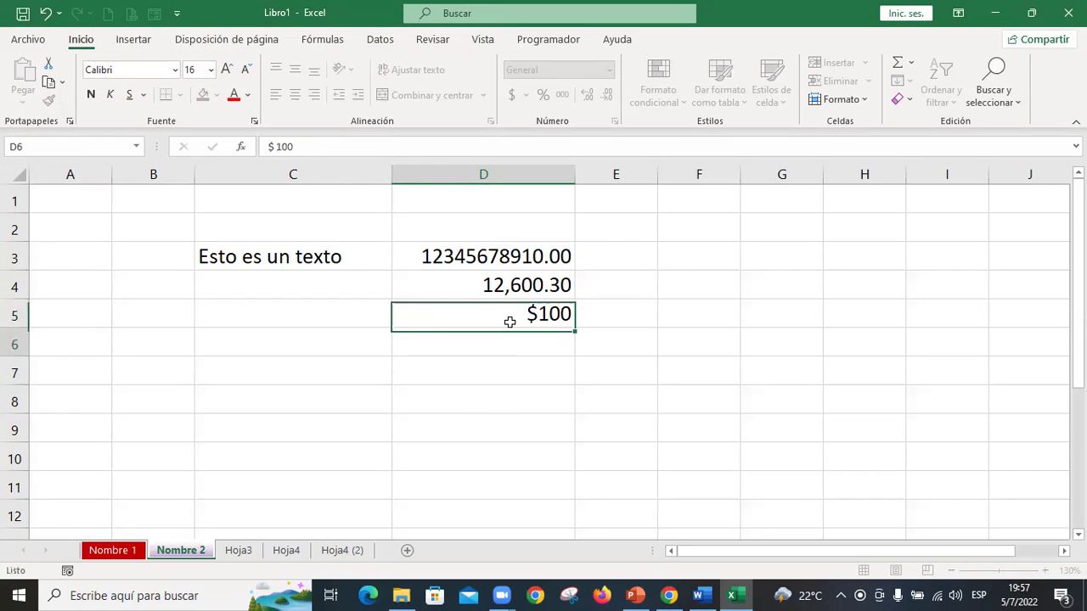
left_click(509, 321)
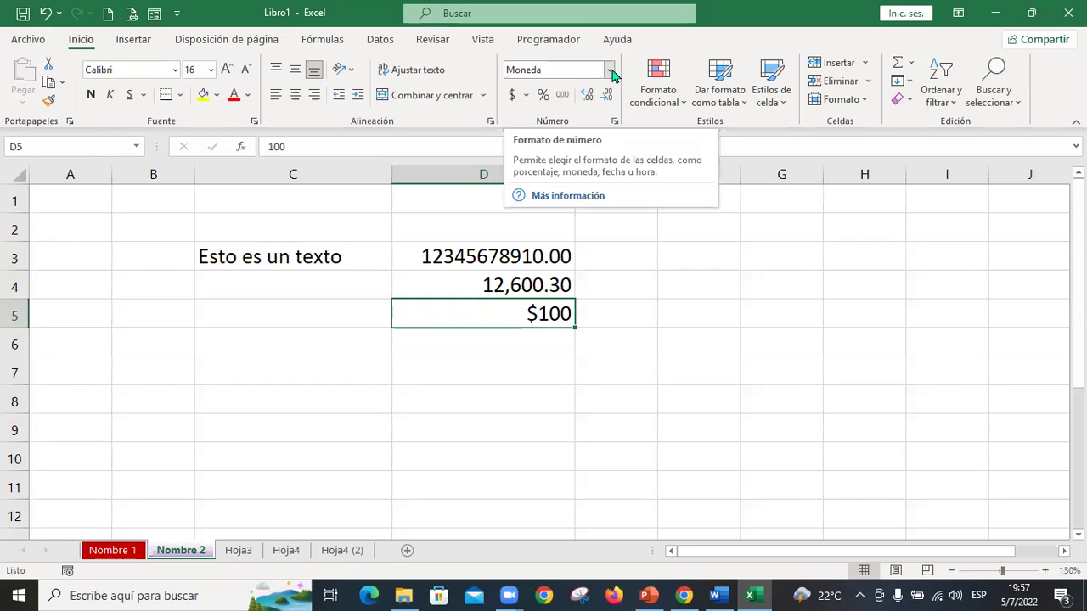
Test D5 in a calculation by entering the formula +D5-D4 in cell E5, and clear E5 again.
left_click(617, 306)
type("+")
key("Left")
type("-")
key("Left")
key("Left")
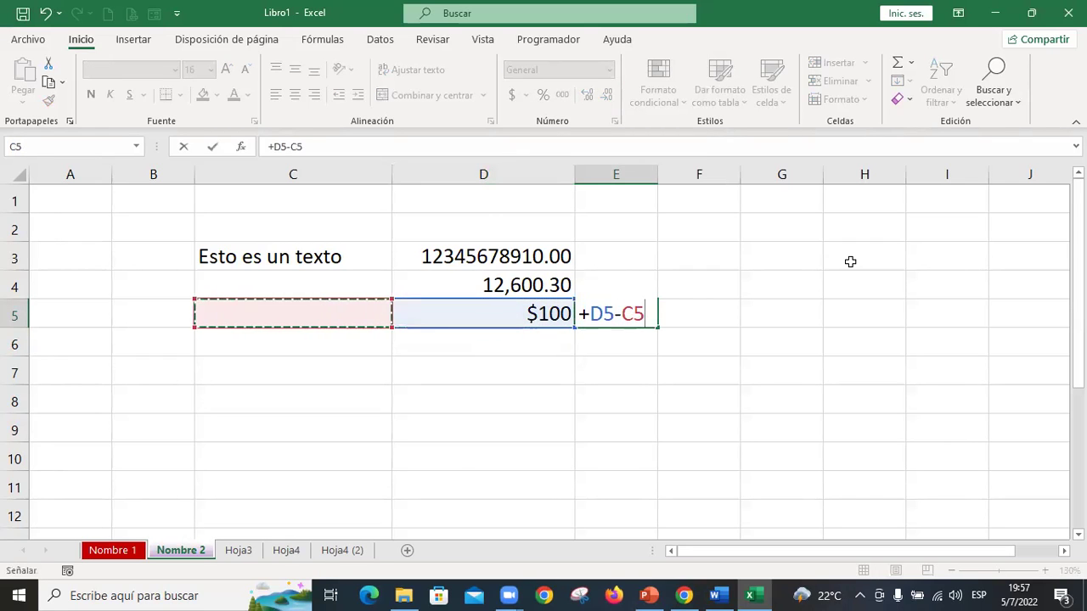
key("Right")
key("Up")
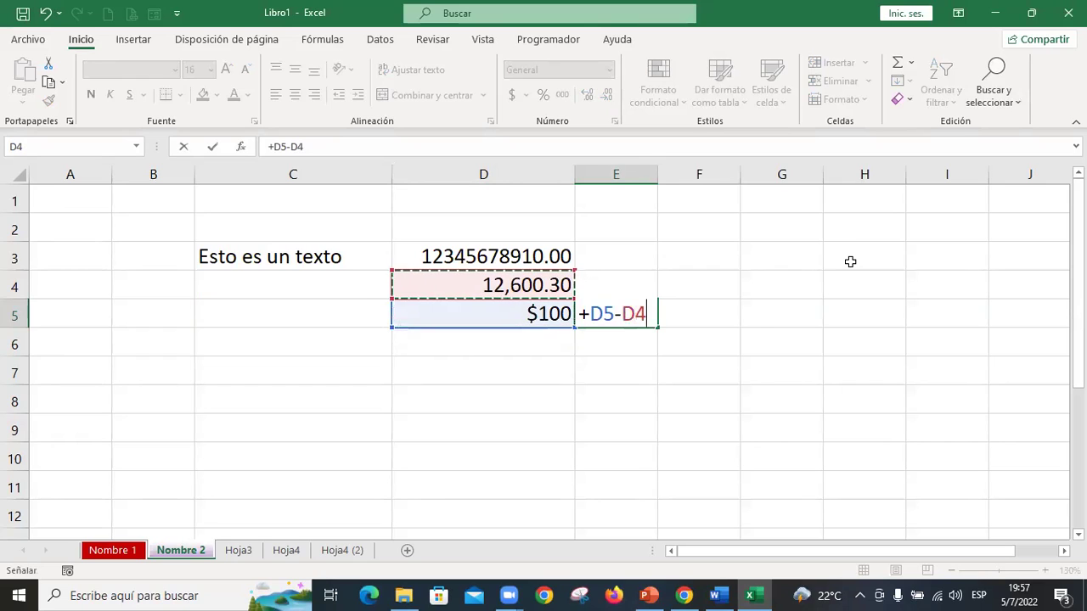
key("Return")
key("Up")
key("Delete")
key("Left")
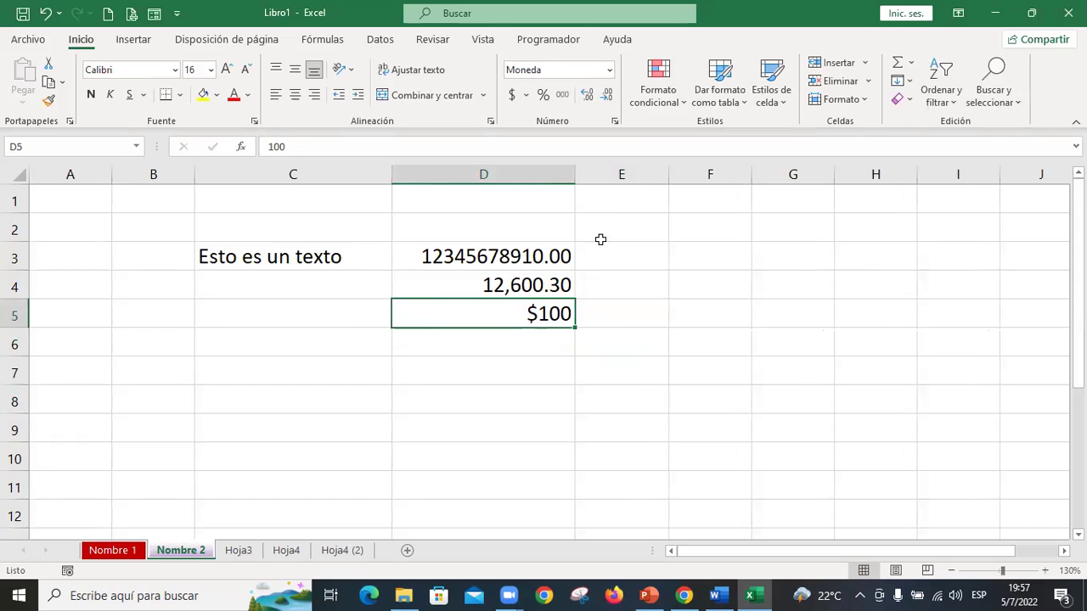
Apply the Texto number format to cell D5.
left_click(610, 72)
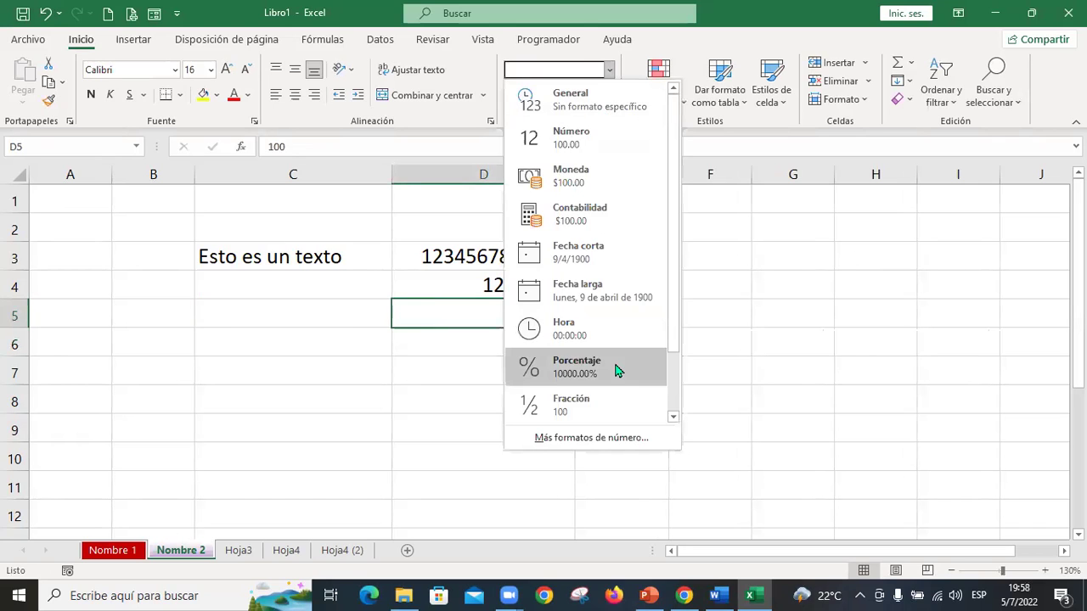
scroll(613, 365, "down", 1)
left_click(612, 410)
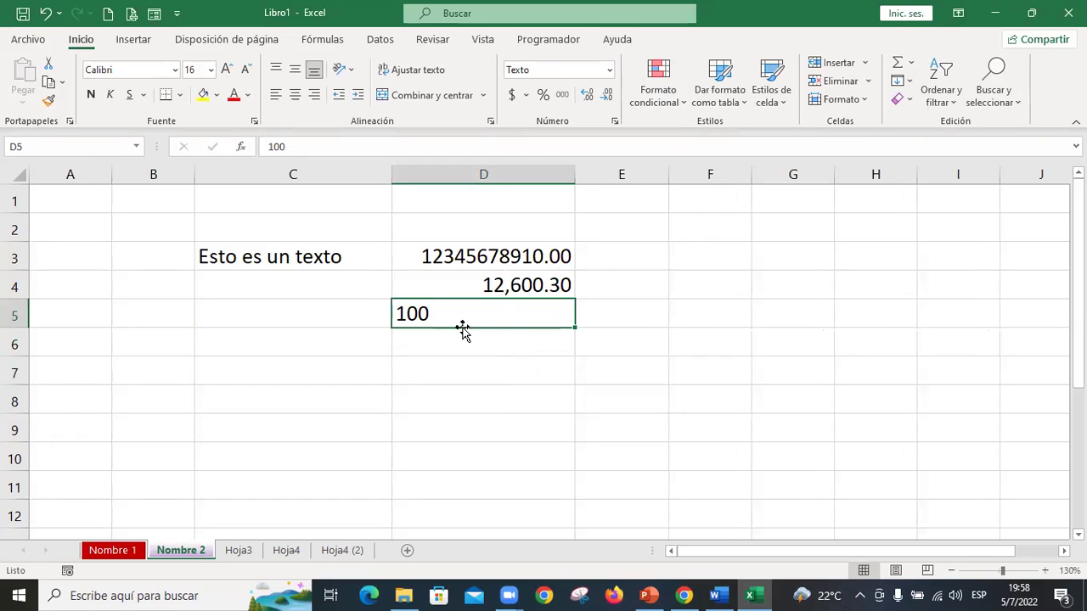
Re-enter $100 in the text-formatted cell D5 and reselect the cell.
type("$100")
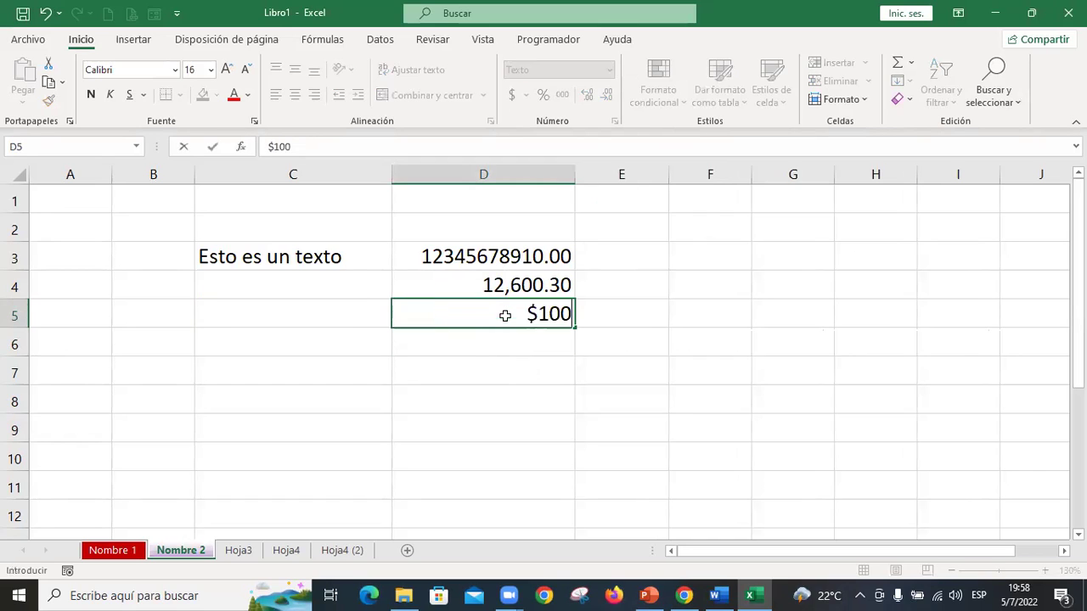
key("Return")
left_click(504, 315)
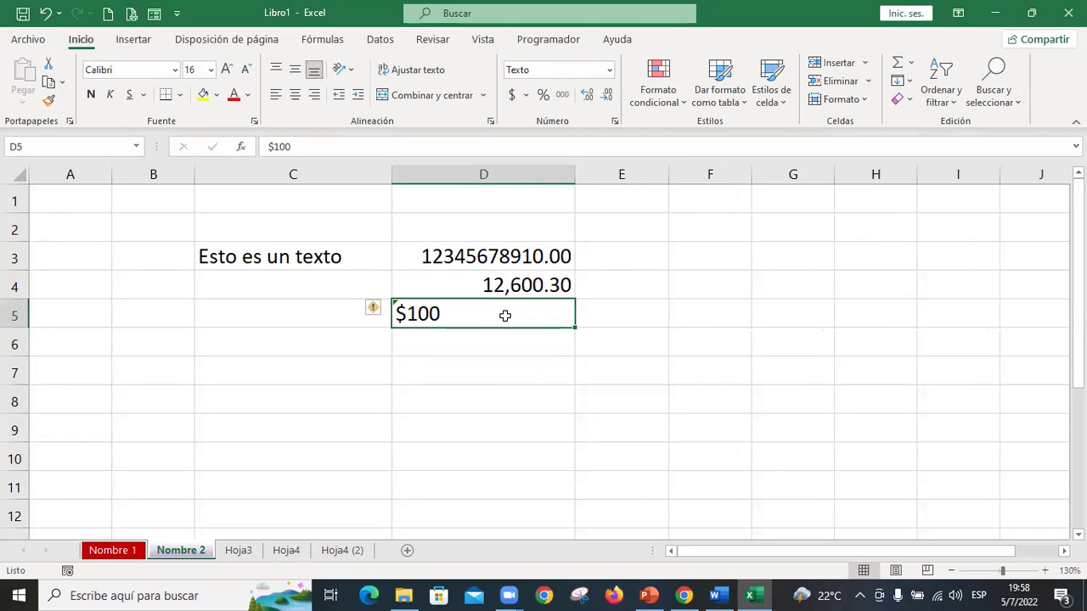
Replace the entry in cell D5 with 100, without the currency symbol.
type("100")
key("Return")
left_click(504, 315)
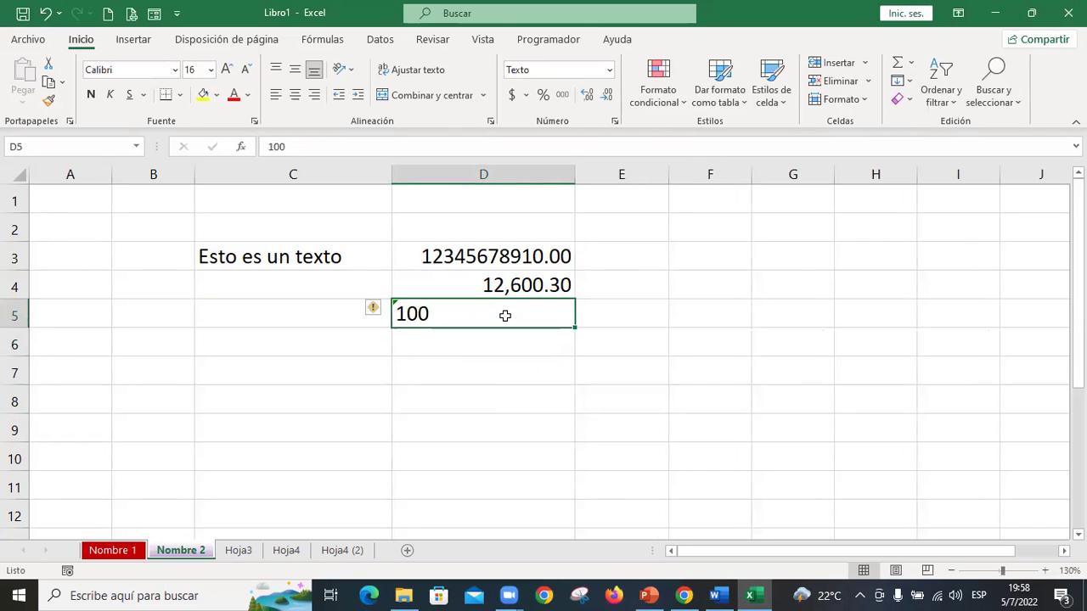
Try the General and Moneda formats on the text entry in D5, and set the cell back to General.
left_click(609, 70)
left_click(594, 97)
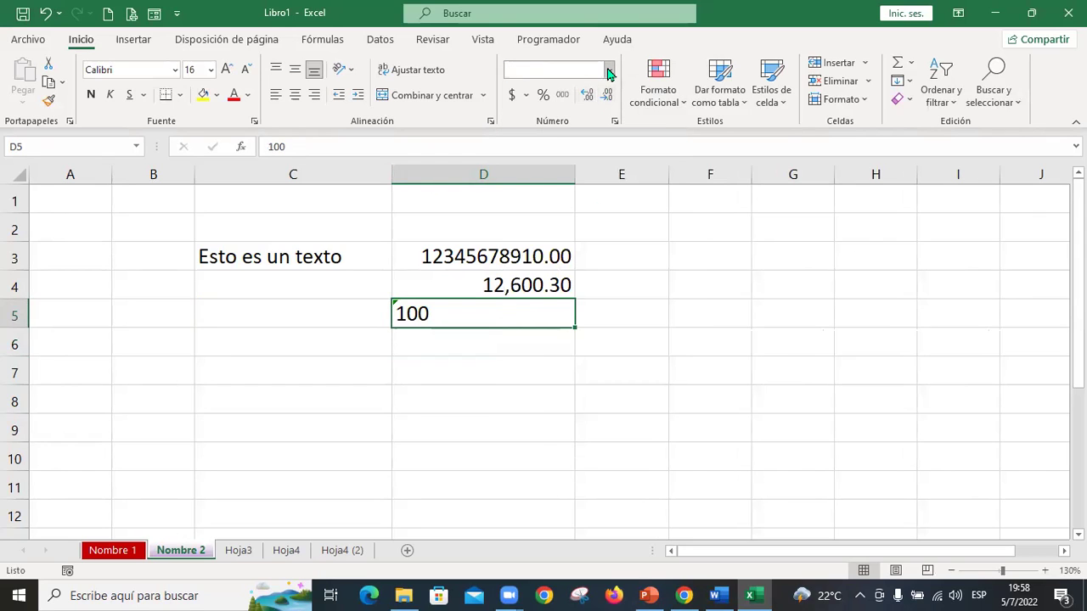
left_click(609, 70)
left_click(590, 176)
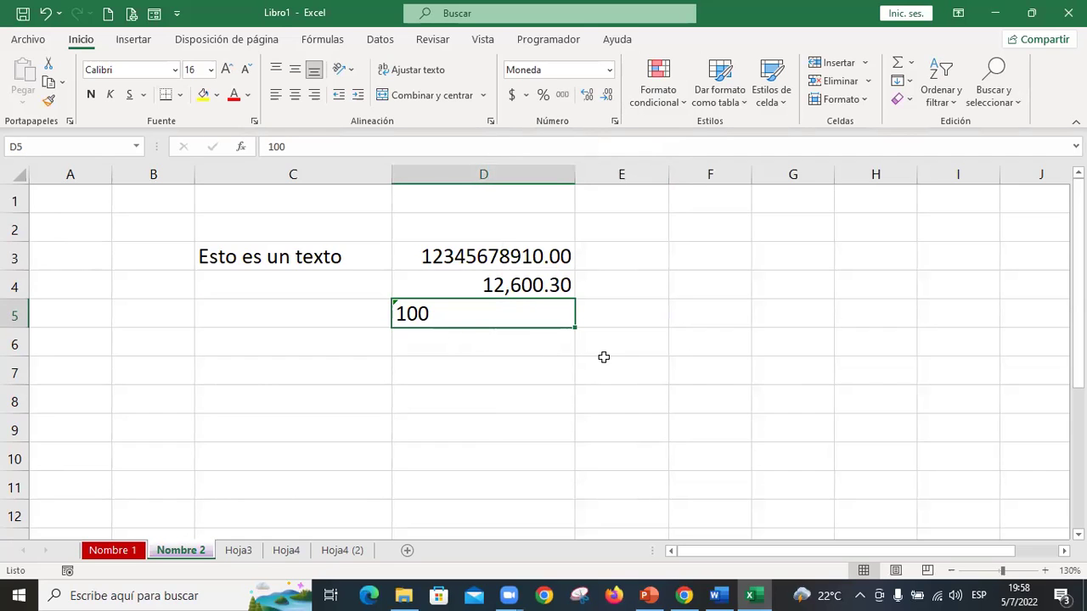
left_click(611, 71)
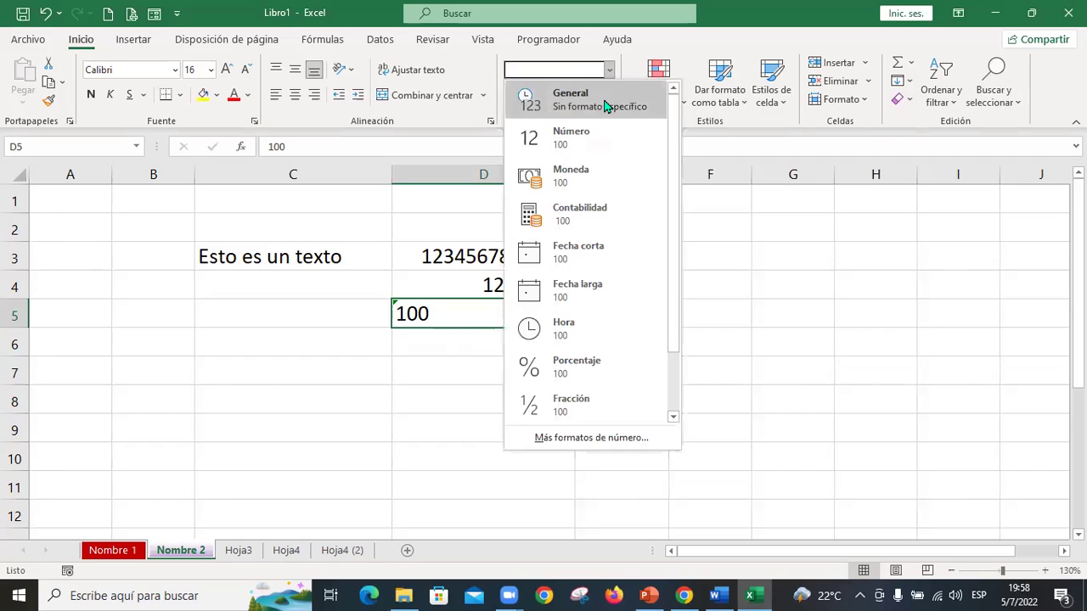
left_click(612, 113)
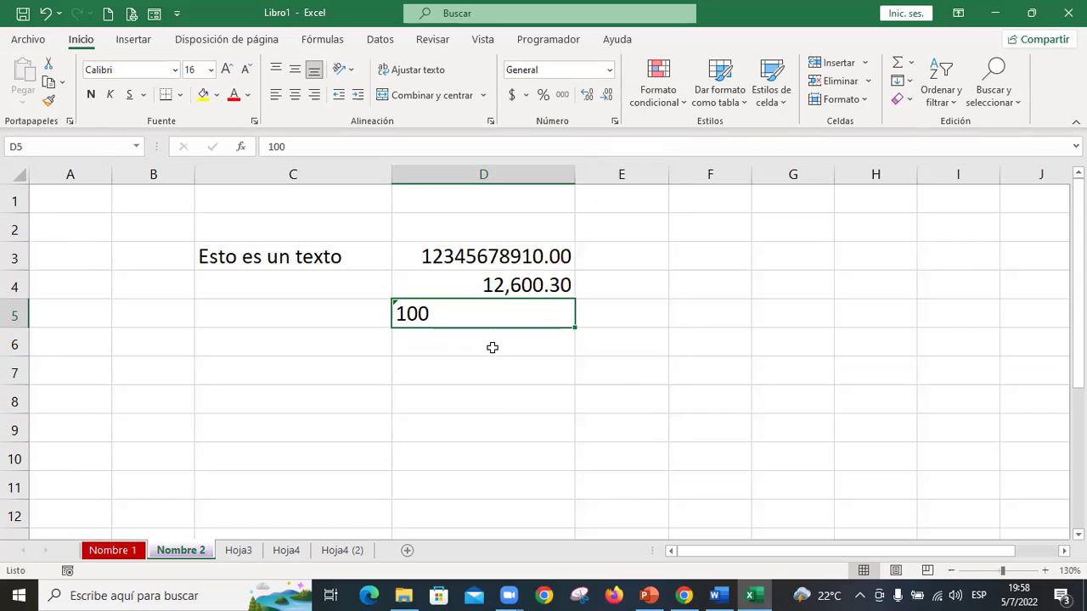